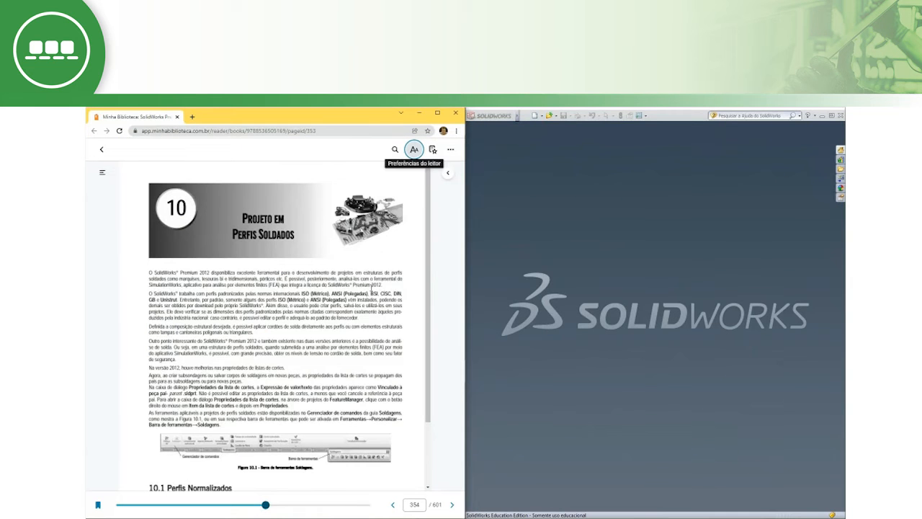
# Read the Chapter 10 introduction on welded profiles and section 10.1 on downloading normalized profiles and locating their storage folder
pyautogui.click(437, 113)
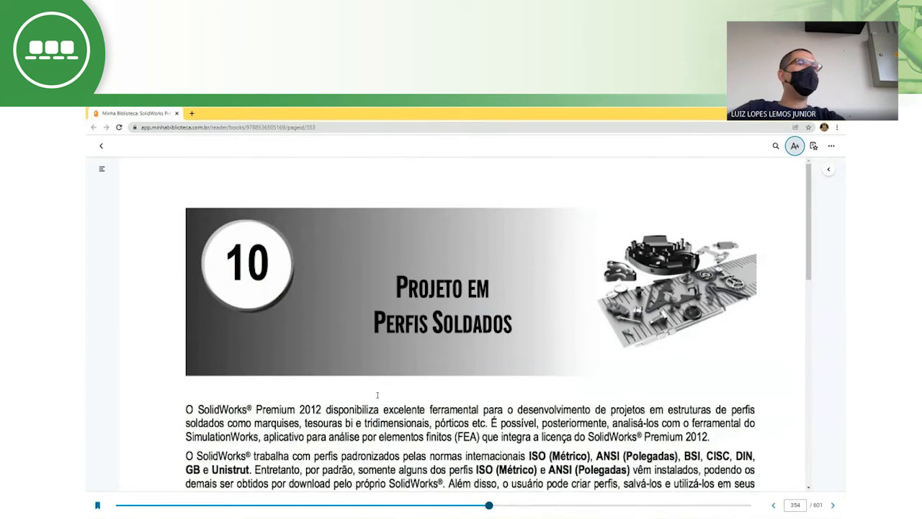
pyautogui.scroll(-4, 376, 395)
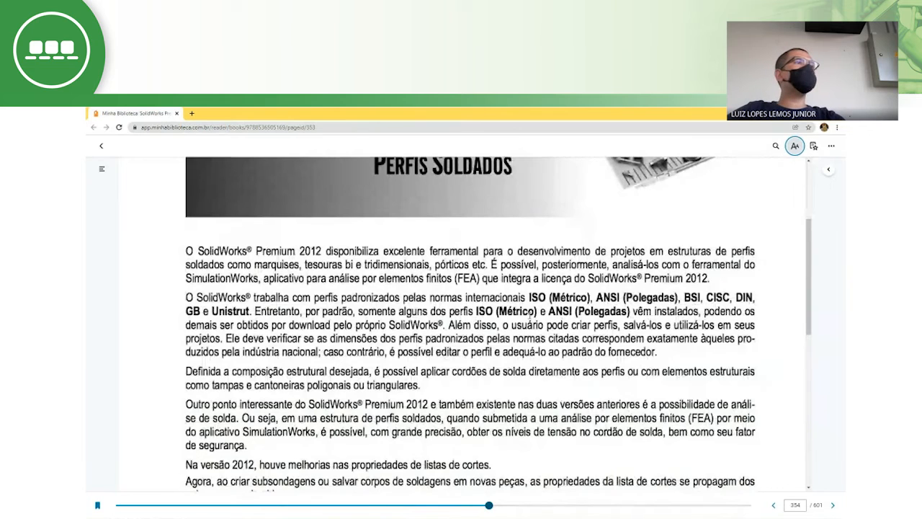
pyautogui.scroll(-6, 531, 318)
pyautogui.scroll(-5, 530, 318)
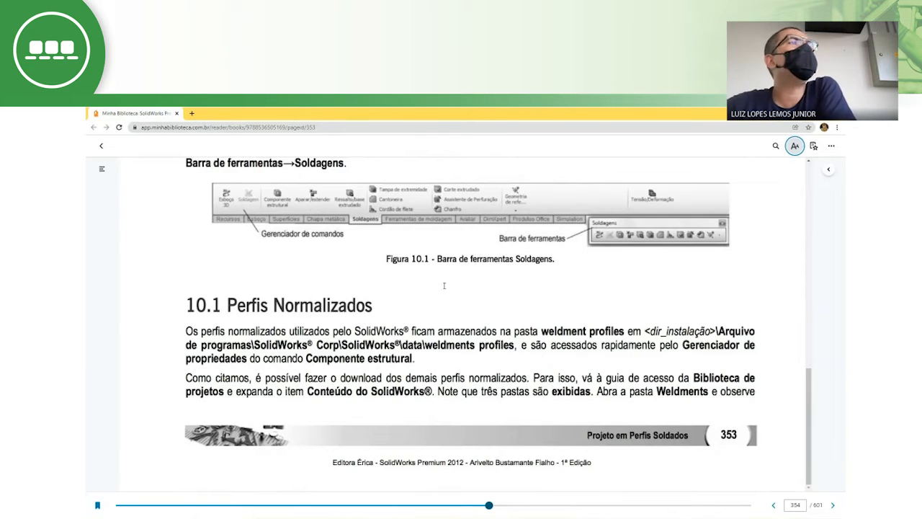
pyautogui.click(833, 507)
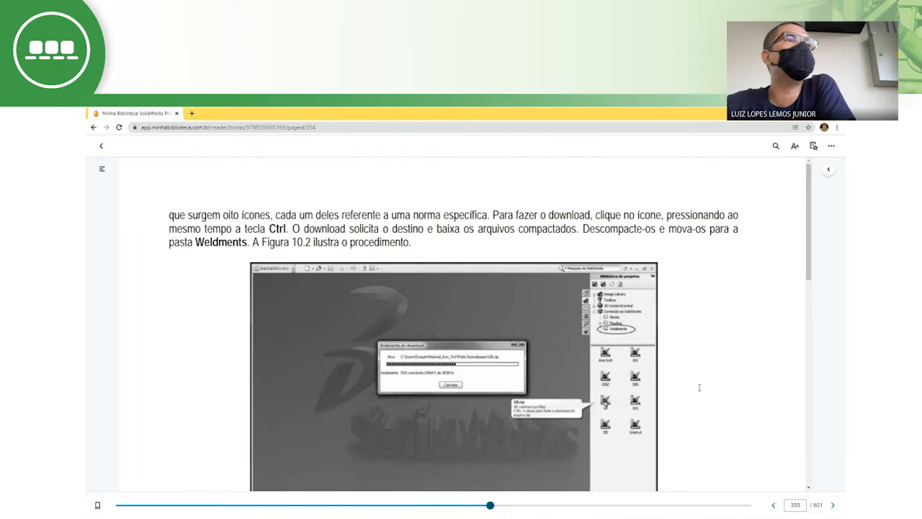
pyautogui.scroll(-3, 699, 388)
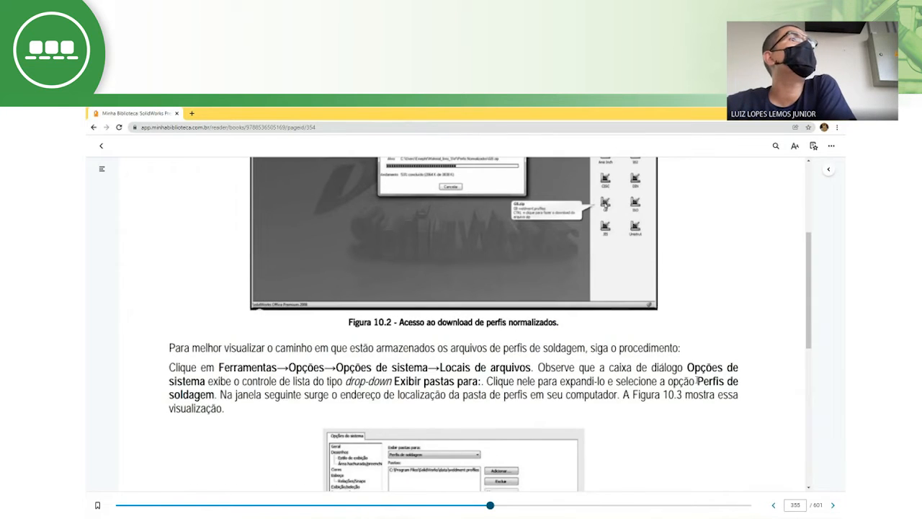
pyautogui.scroll(3, 697, 380)
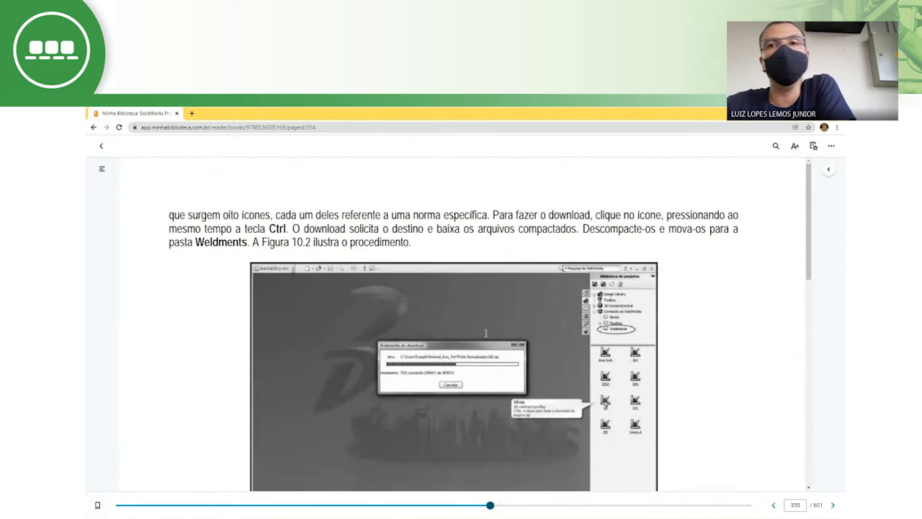
pyautogui.scroll(-3, 486, 333)
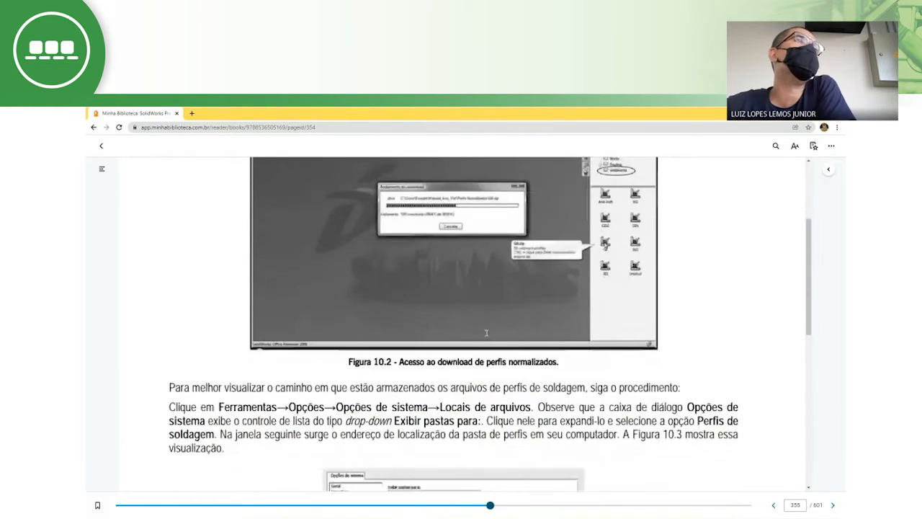
pyautogui.scroll(-3, 486, 332)
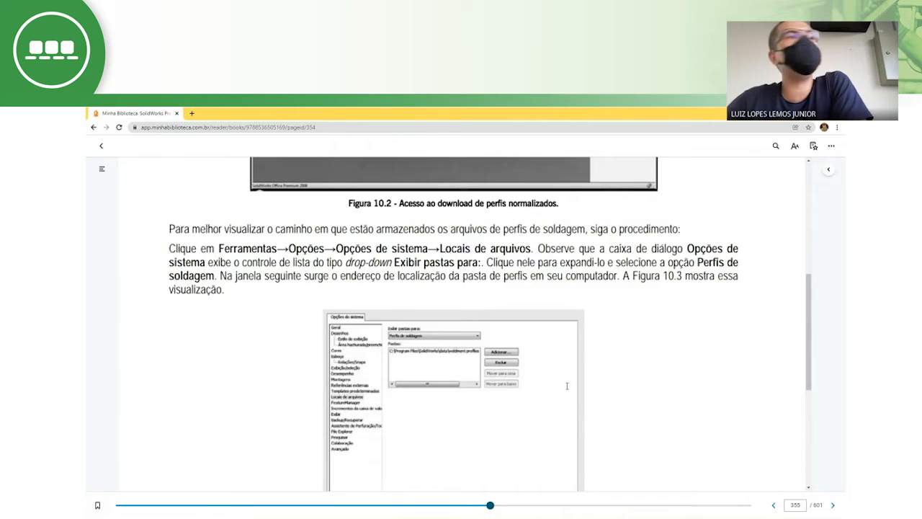
pyautogui.scroll(-5, 565, 385)
pyautogui.scroll(4, 566, 383)
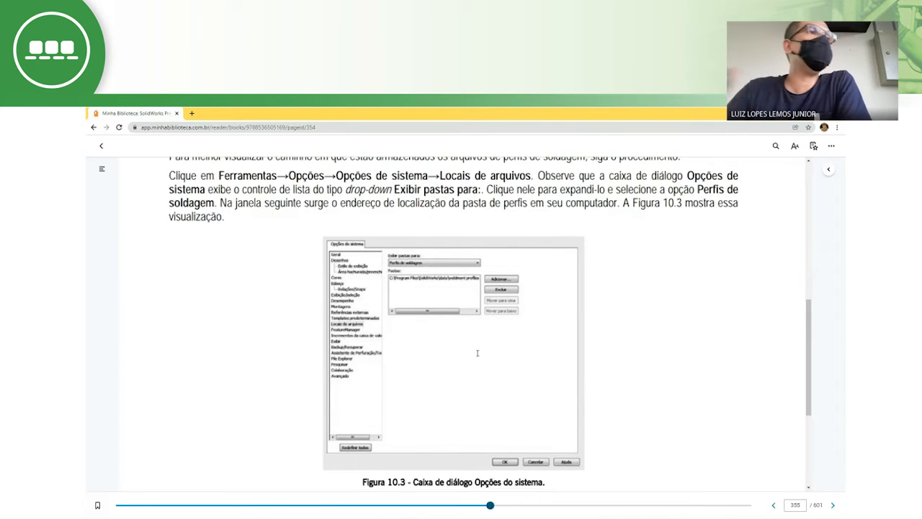
# Examine the ISO profile geometries and dimensions in Figures 10.4 to 10.12 of the e-book
pyautogui.scroll(-3, 682, 315)
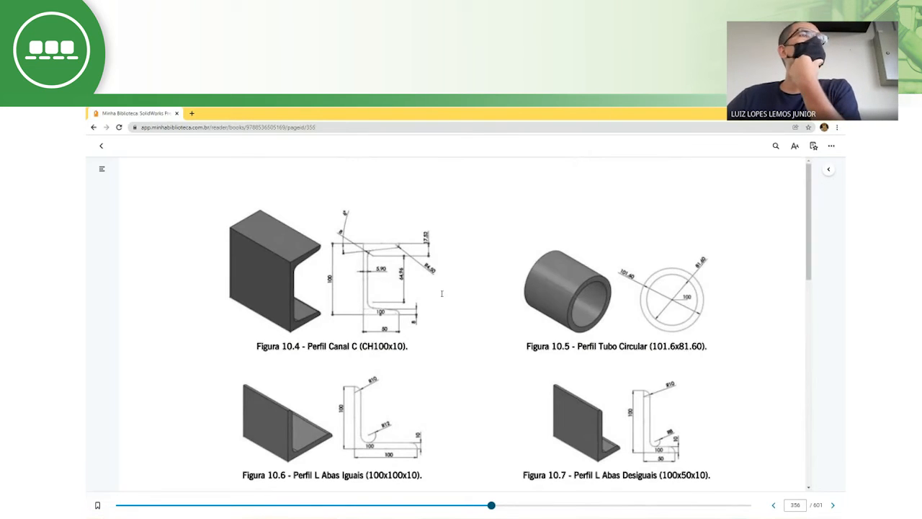
pyautogui.scroll(-3, 506, 358)
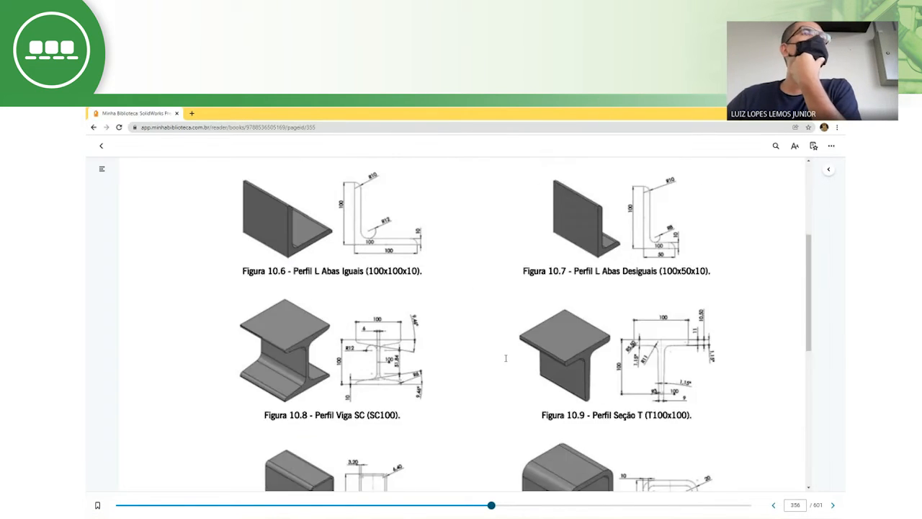
pyautogui.scroll(-3, 506, 358)
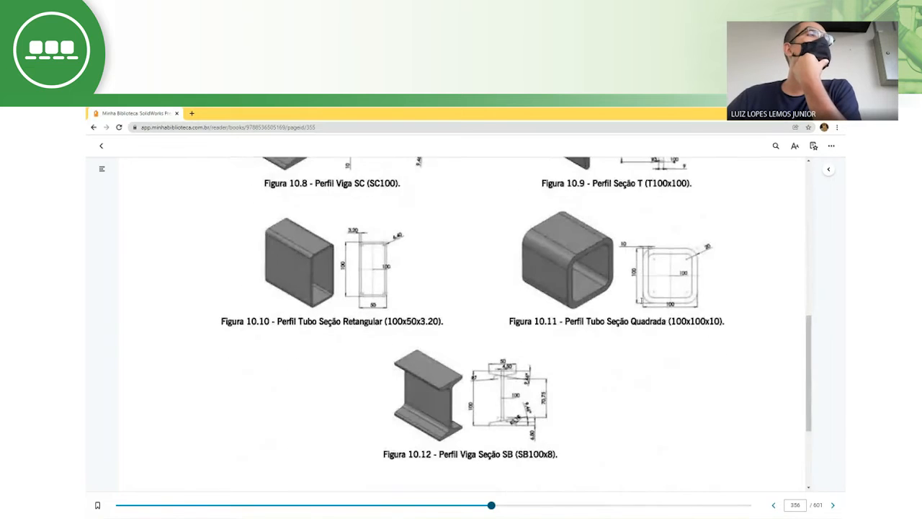
pyautogui.scroll(-2, 641, 300)
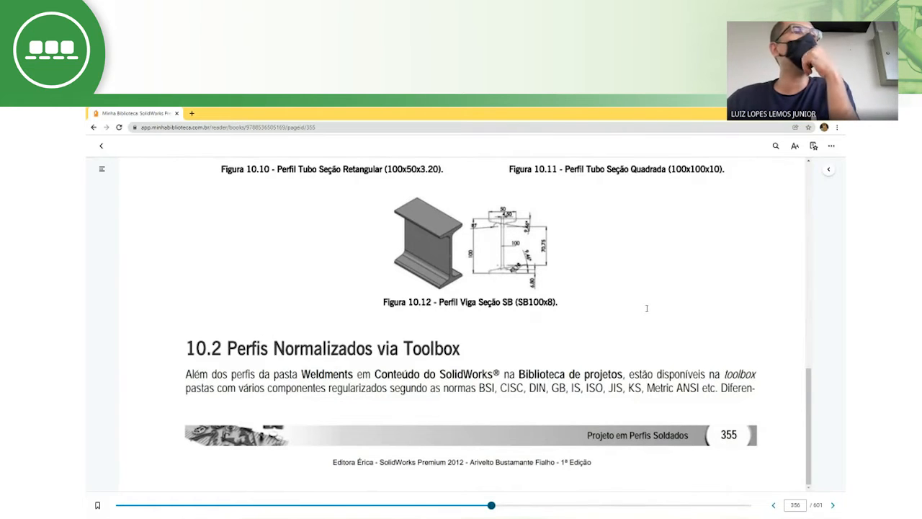
pyautogui.scroll(3, 604, 337)
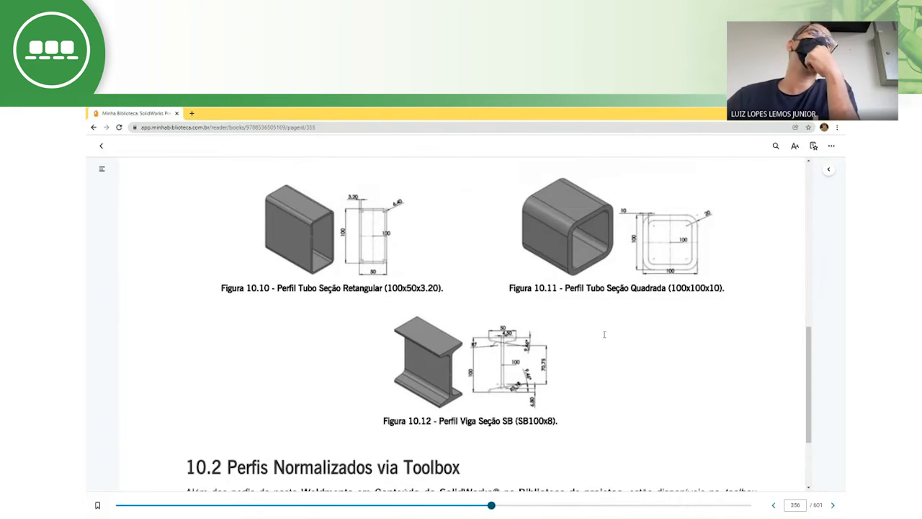
pyautogui.scroll(5, 695, 376)
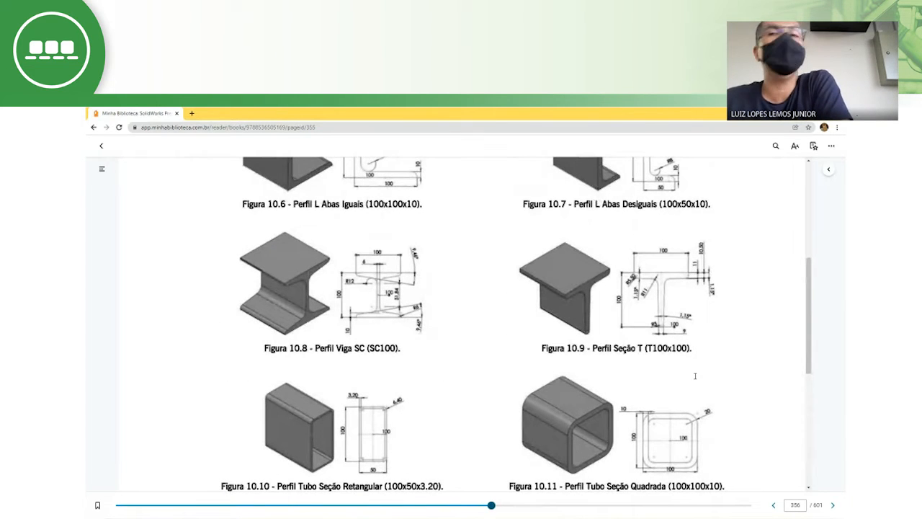
pyautogui.scroll(-8, 696, 376)
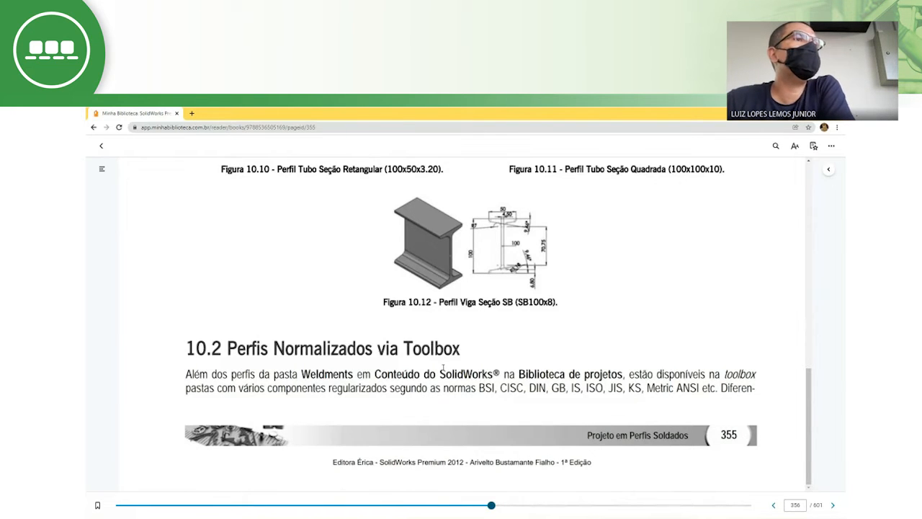
# Read section 10.2 on Toolbox profiles and section 10.3 on applying profiles, up to the 2D sketch procedure in 10.3.1
pyautogui.scroll(-2, 443, 369)
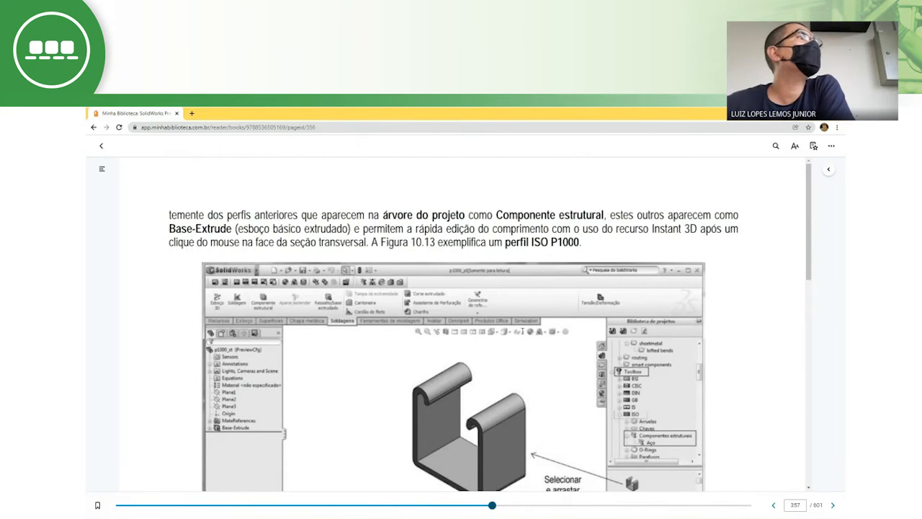
pyautogui.scroll(-3, 324, 268)
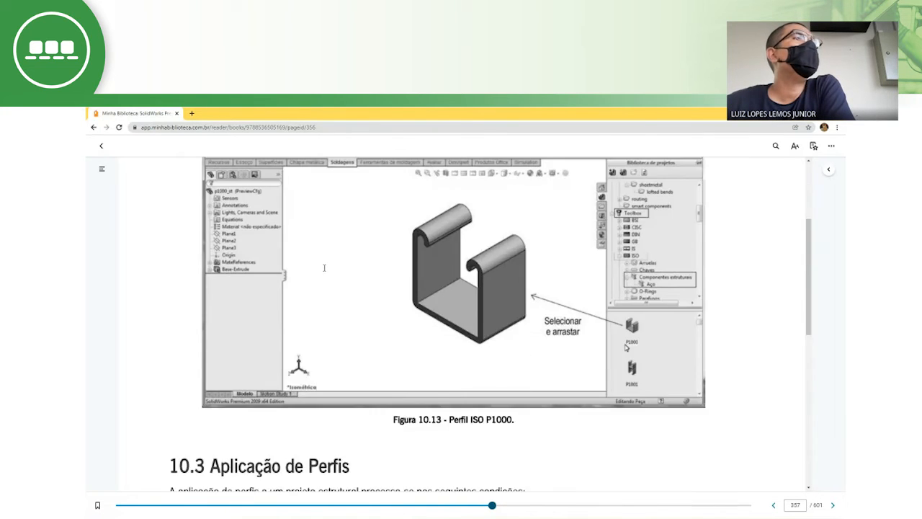
pyautogui.scroll(2, 324, 268)
pyautogui.scroll(-8, 549, 253)
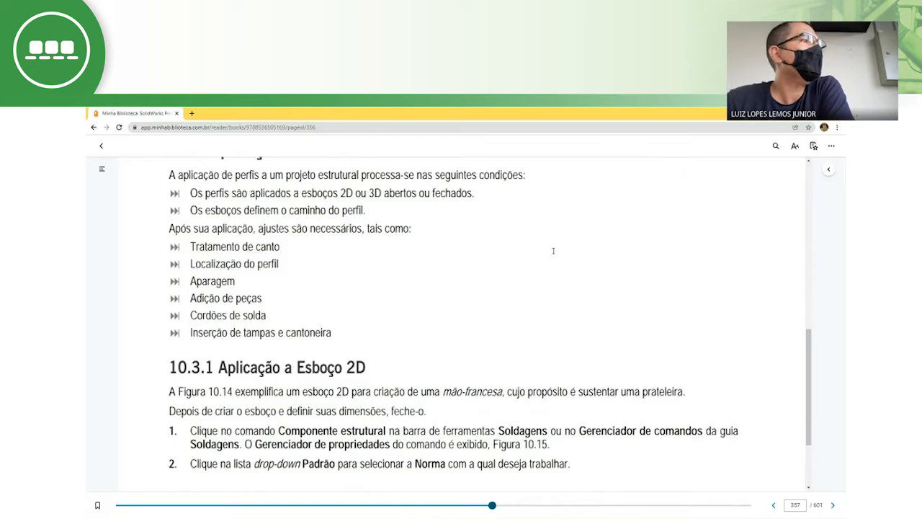
pyautogui.scroll(-1, 583, 309)
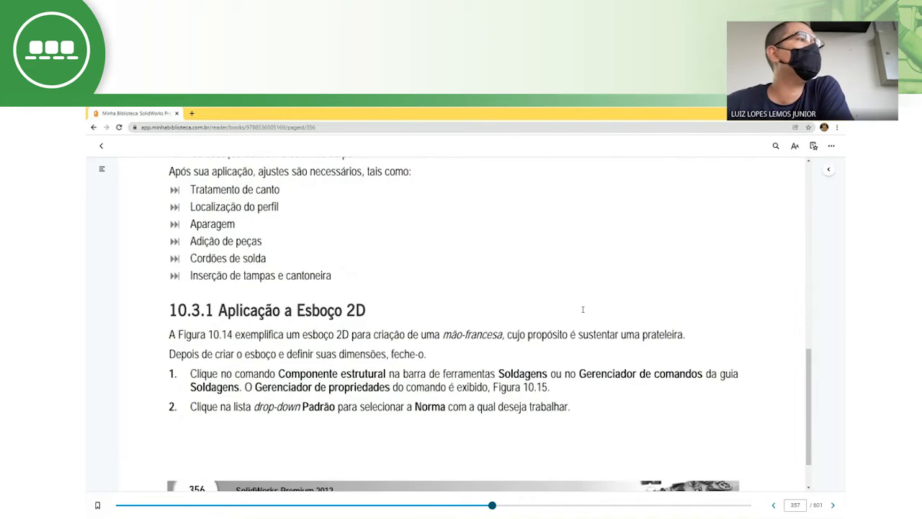
pyautogui.scroll(-1, 583, 309)
pyautogui.scroll(-1, 583, 309)
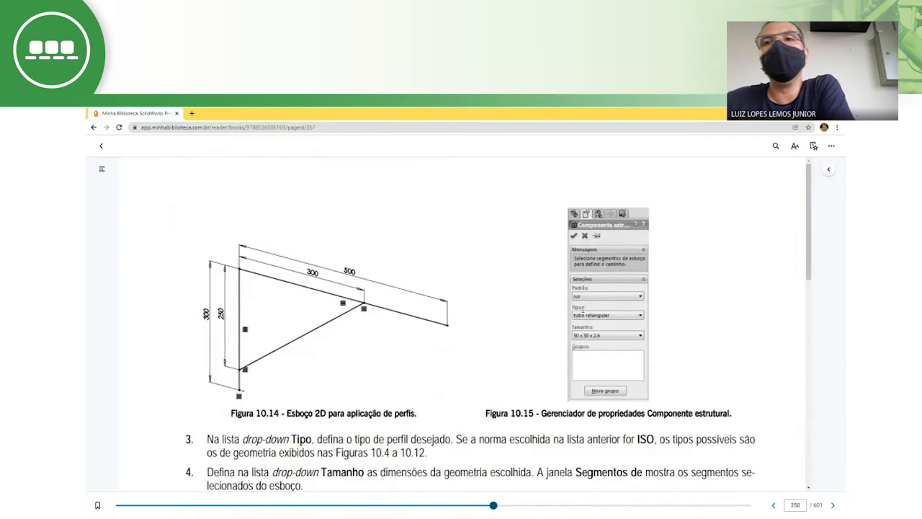
pyautogui.scroll(1, 583, 310)
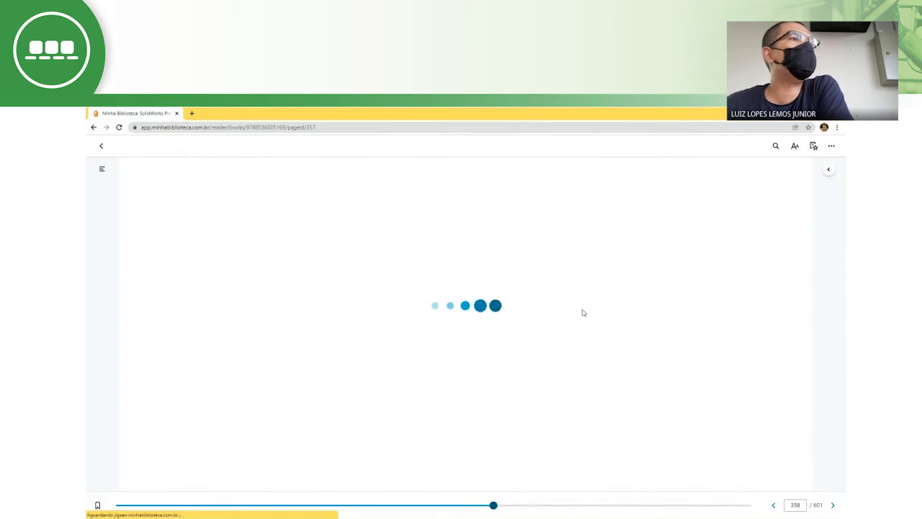
pyautogui.scroll(-5, 576, 328)
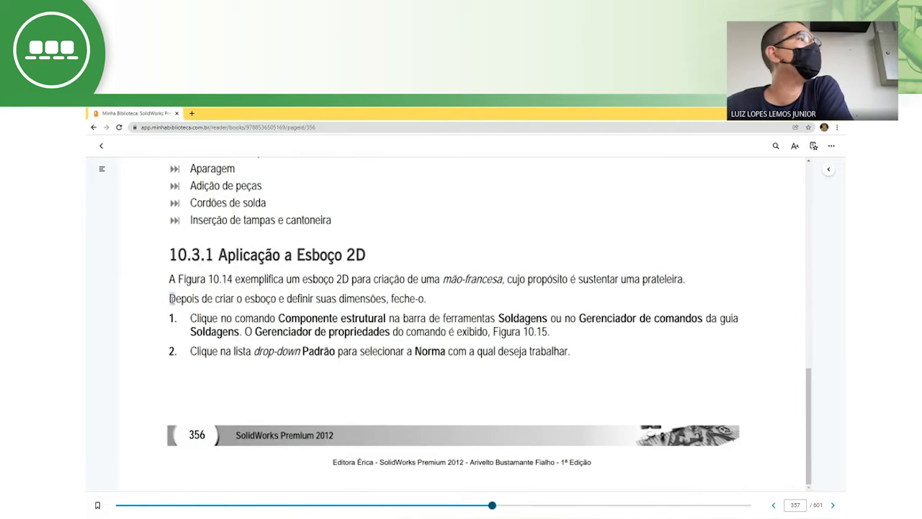
# Select the sentence on closing the dimensioned sketch, then the step 1 instruction about the Componente estrutural command in section 10.3.1
pyautogui.moveTo(171, 299); pyautogui.dragTo(426, 298)
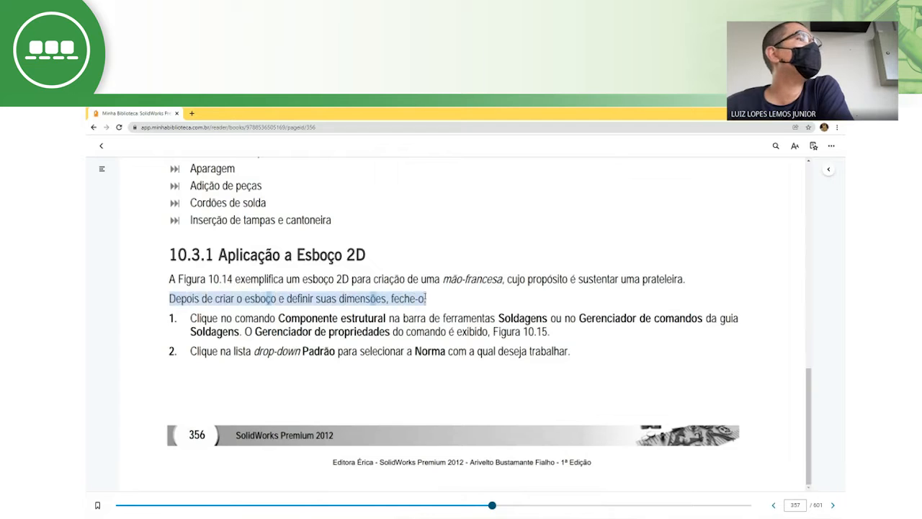
pyautogui.click(305, 332)
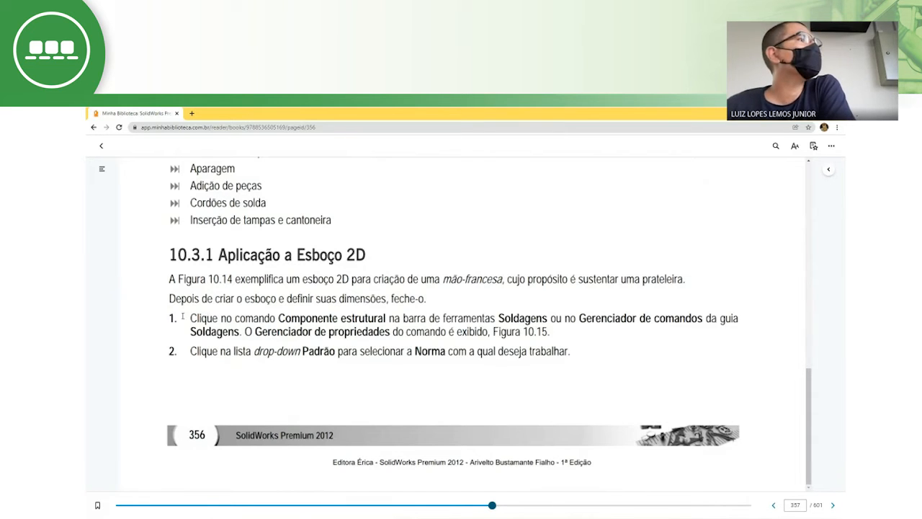
pyautogui.moveTo(180, 318)
pyautogui.mouseDown()
pyautogui.moveTo(713, 318)
pyautogui.moveTo(271, 351)
pyautogui.moveTo(252, 332)
pyautogui.mouseUp()
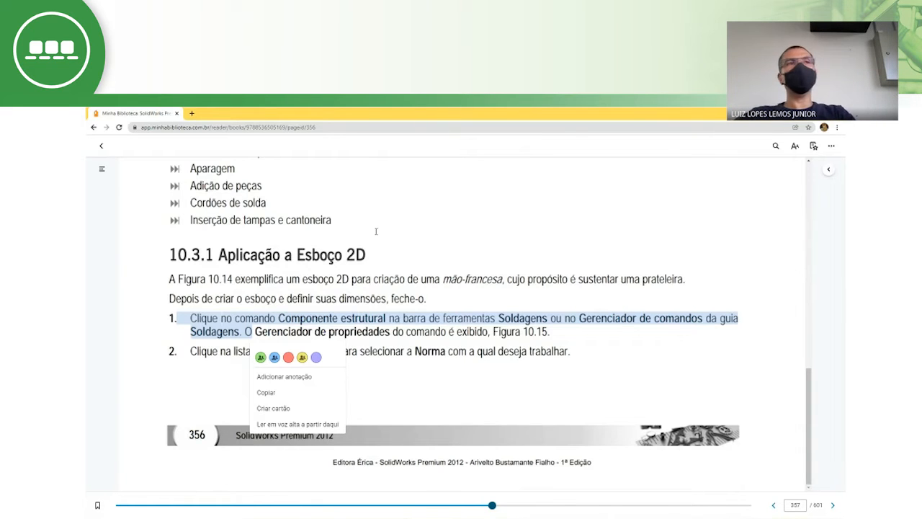
# Place the e-book and SolidWorks windows side by side and create a new Peça document in SolidWorks
pyautogui.hotkey('alt', 'Tab')
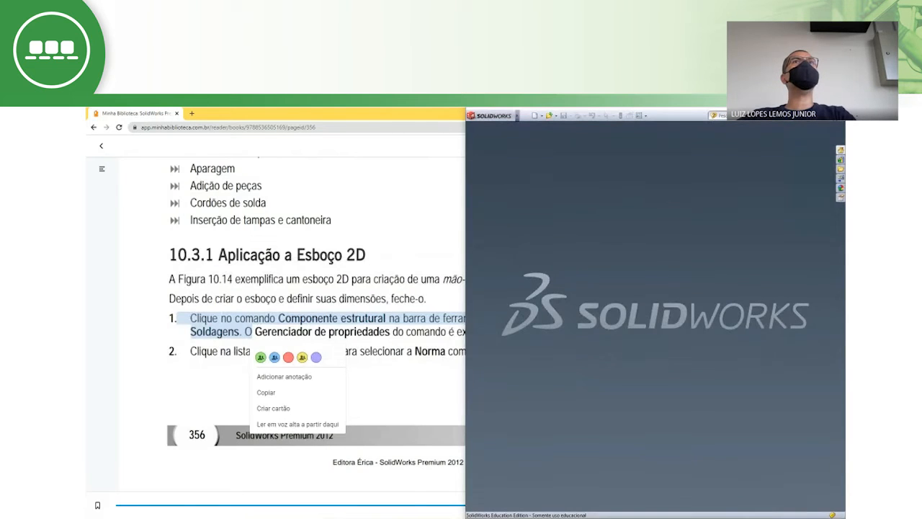
pyautogui.click(831, 115)
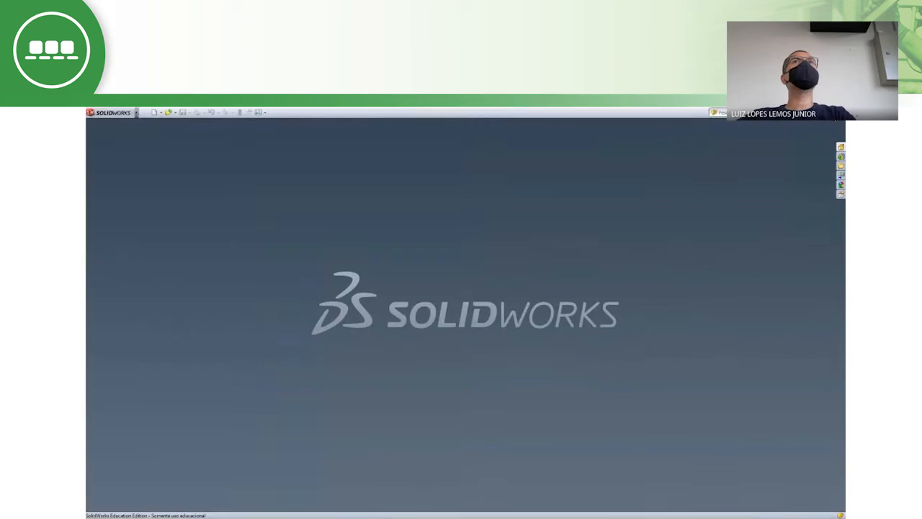
pyautogui.doubleClick(695, 116)
pyautogui.moveTo(841, 187); pyautogui.dragTo(845, 199)
pyautogui.click(322, 223)
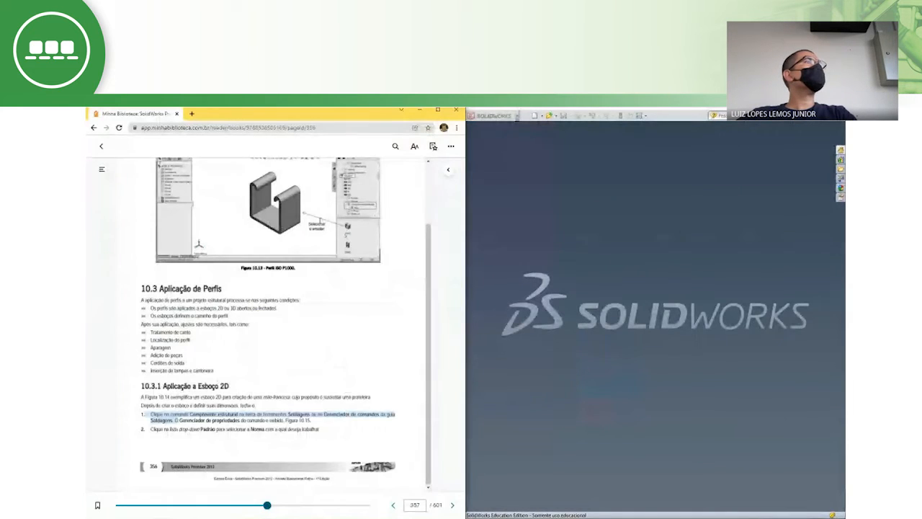
pyautogui.click(534, 115)
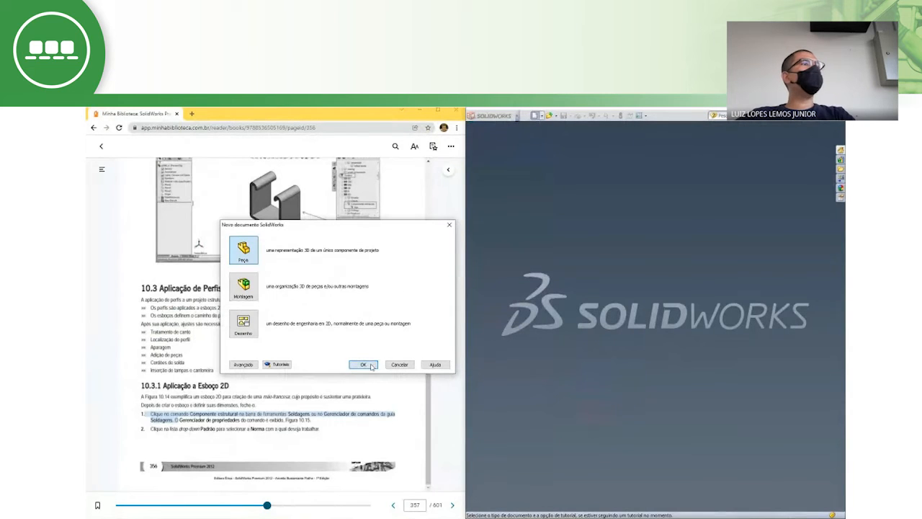
pyautogui.click(366, 364)
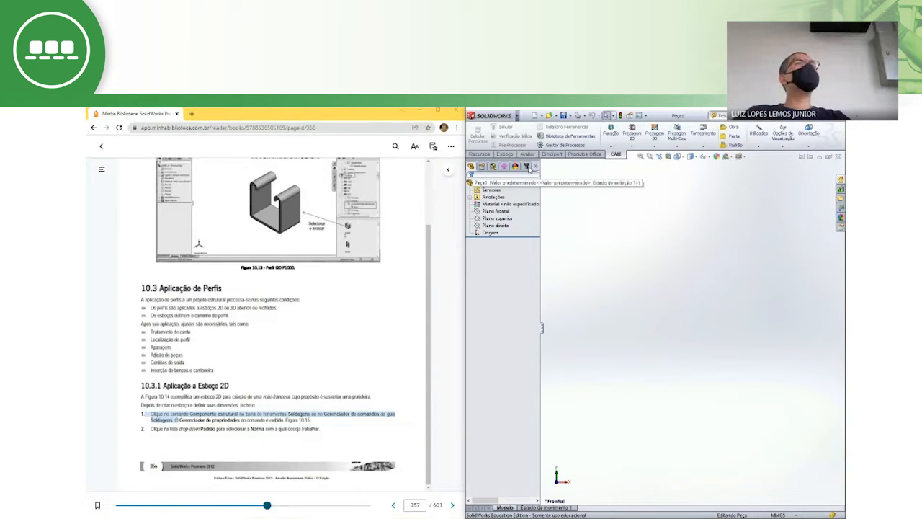
# Add the Soldagens tool set to the CommandManager, show its commands, and reopen the list of available tool sets
pyautogui.rightClick(579, 156)
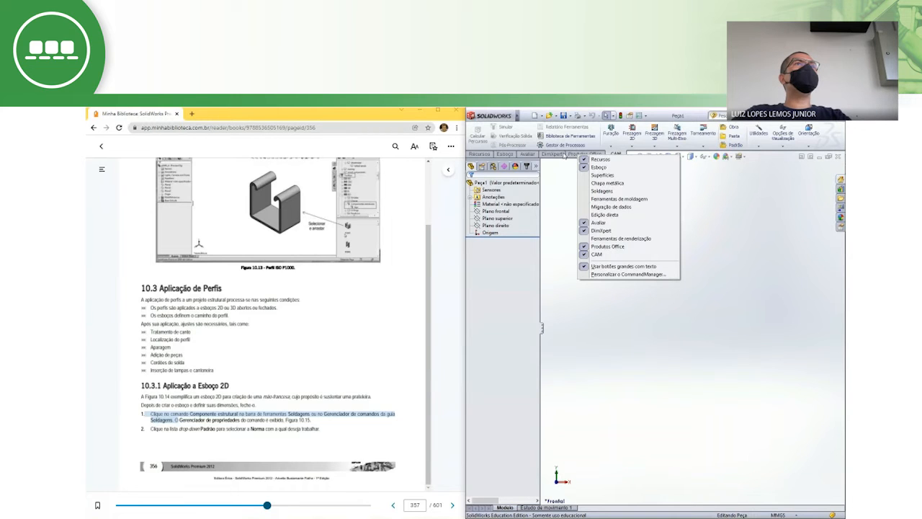
pyautogui.click(603, 191)
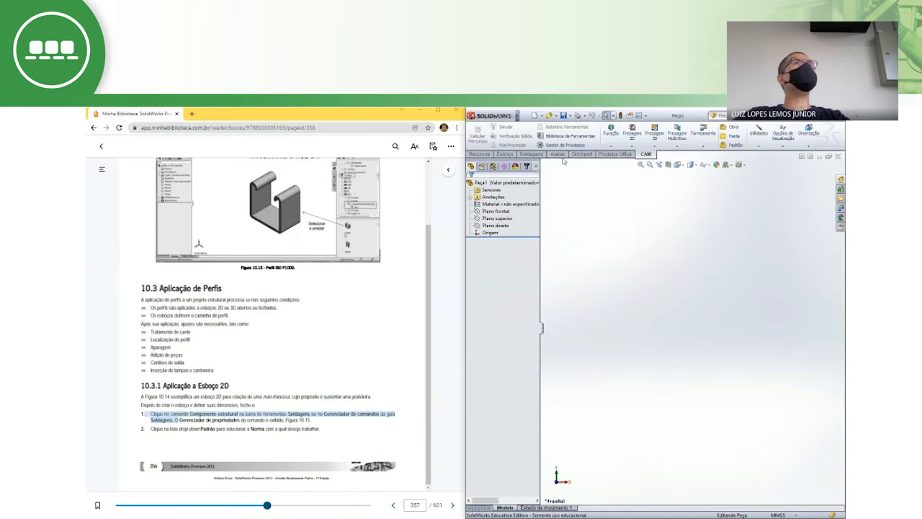
pyautogui.click(532, 154)
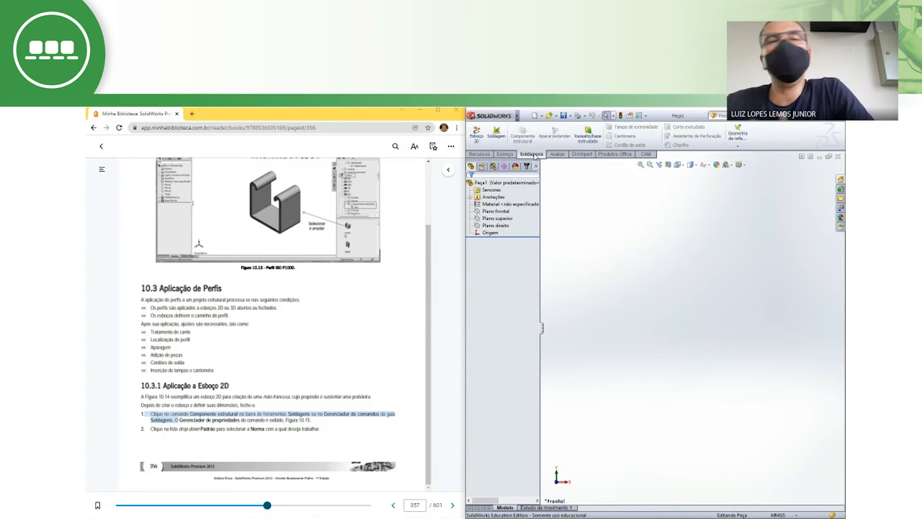
pyautogui.rightClick(537, 156)
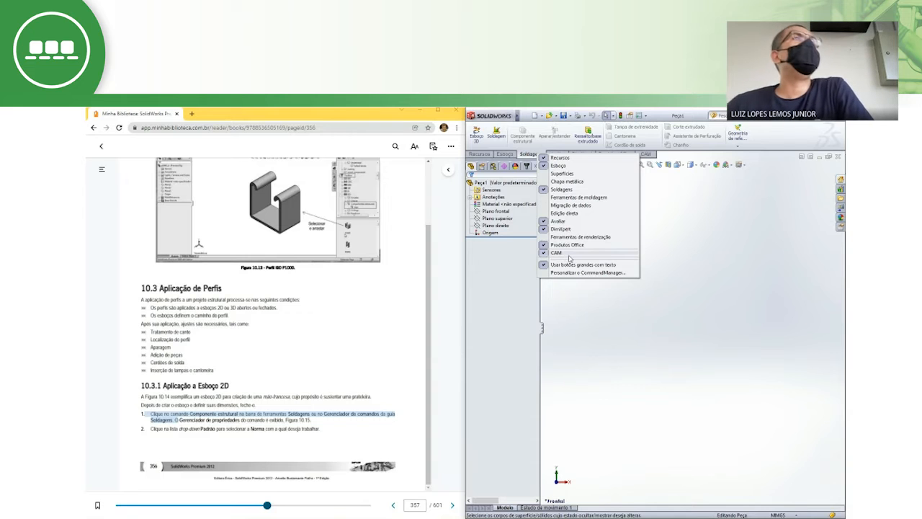
# Examine the Soldagens commands and compare their reference geometry and 3D sketch options with those in the Recursos and Esboço tool sets
pyautogui.click(692, 207)
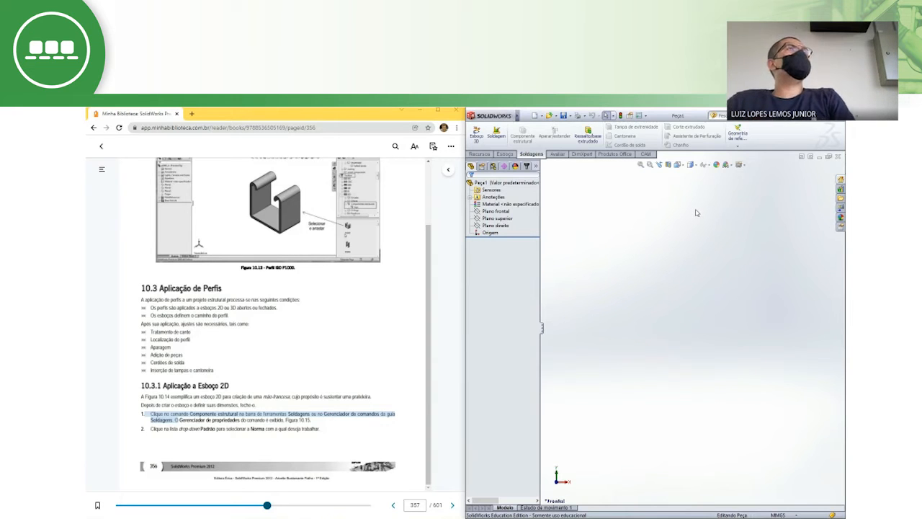
pyautogui.click(741, 146)
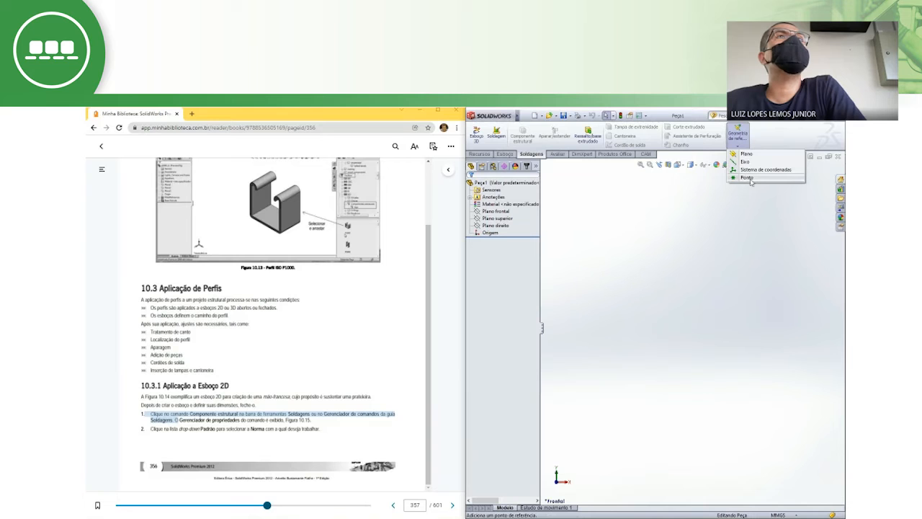
pyautogui.click(757, 248)
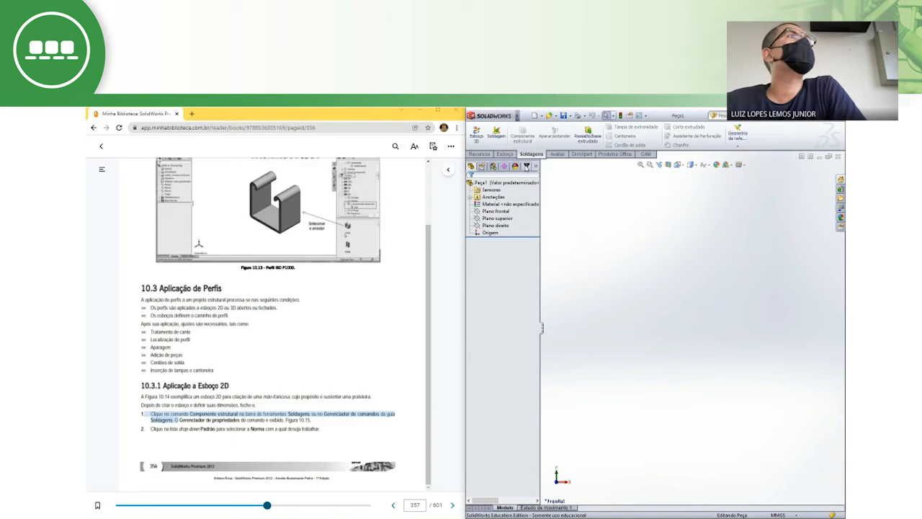
pyautogui.click(479, 154)
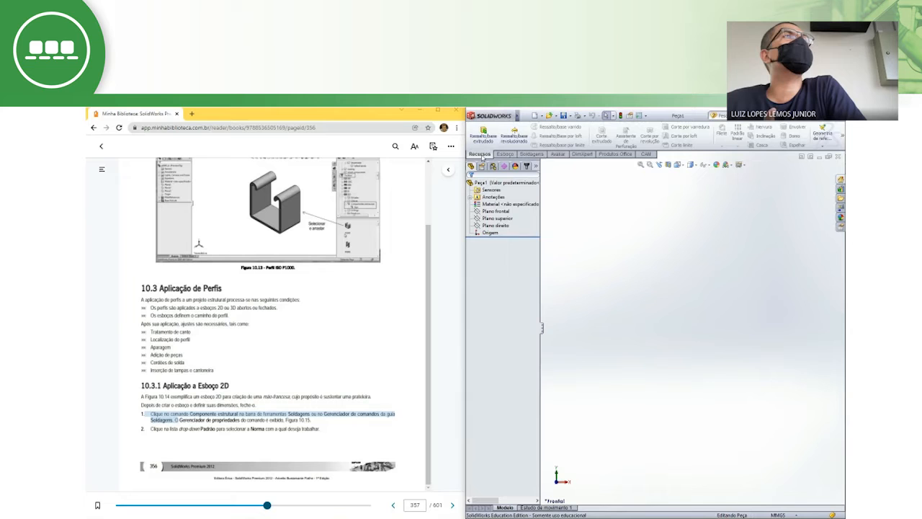
pyautogui.click(826, 147)
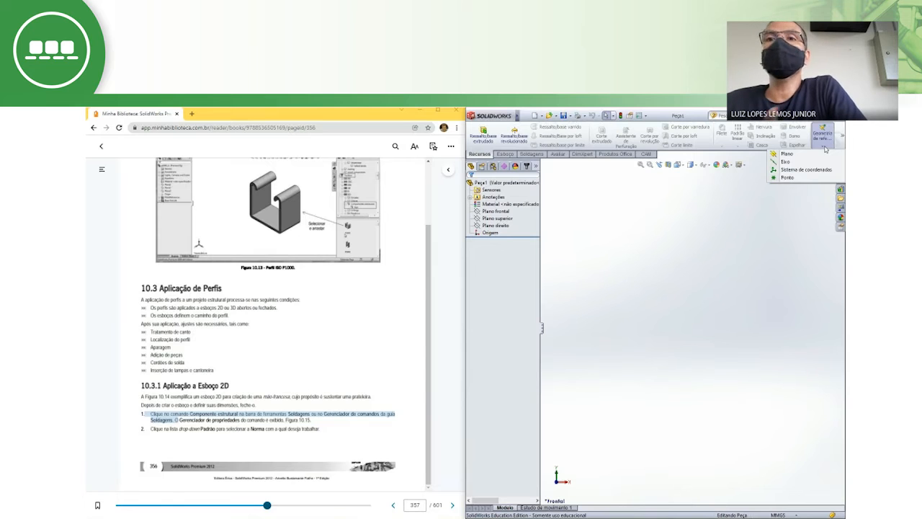
pyautogui.click(533, 154)
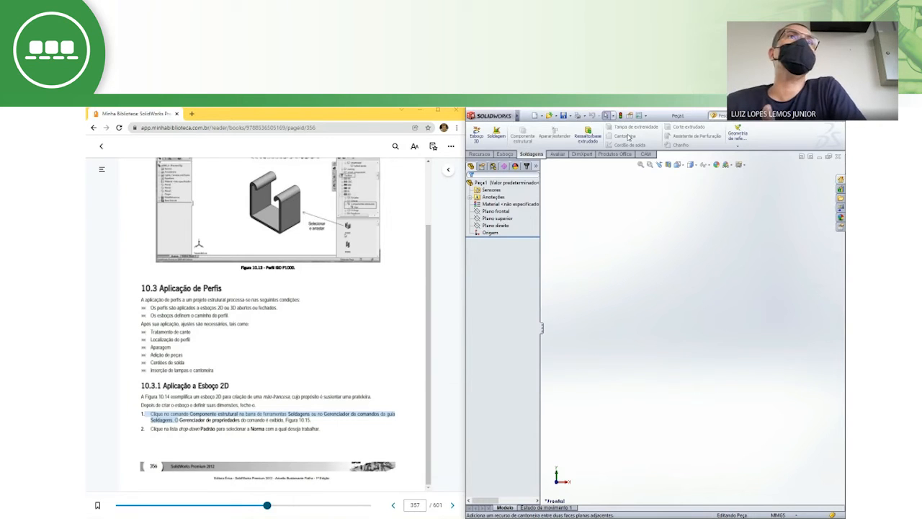
pyautogui.rightClick(772, 137)
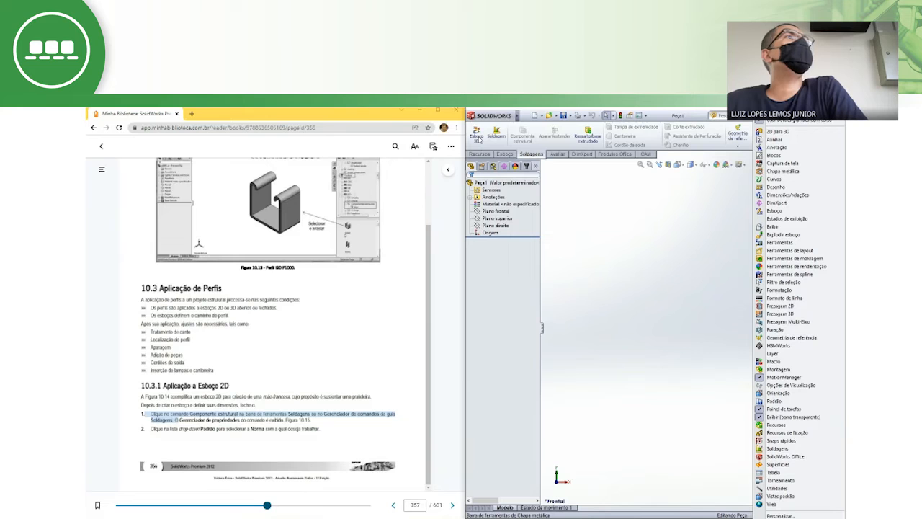
pyautogui.click(505, 154)
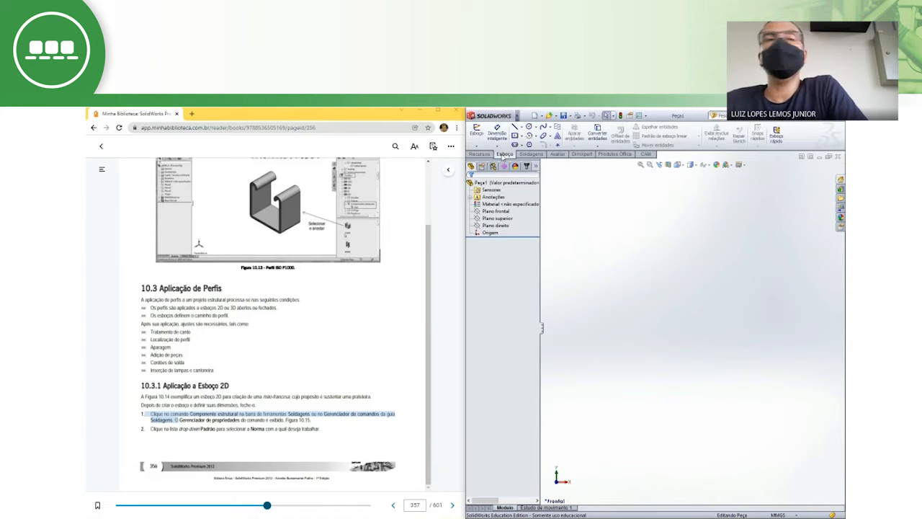
pyautogui.click(478, 145)
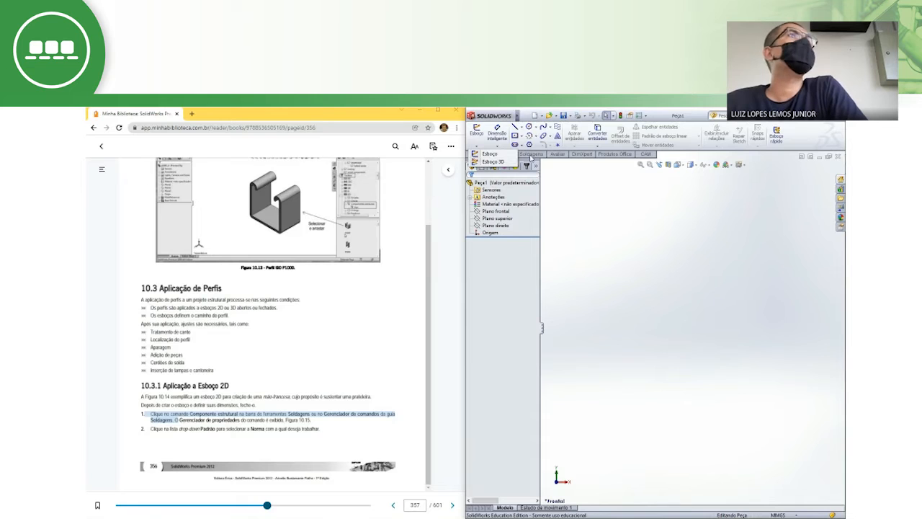
pyautogui.click(530, 154)
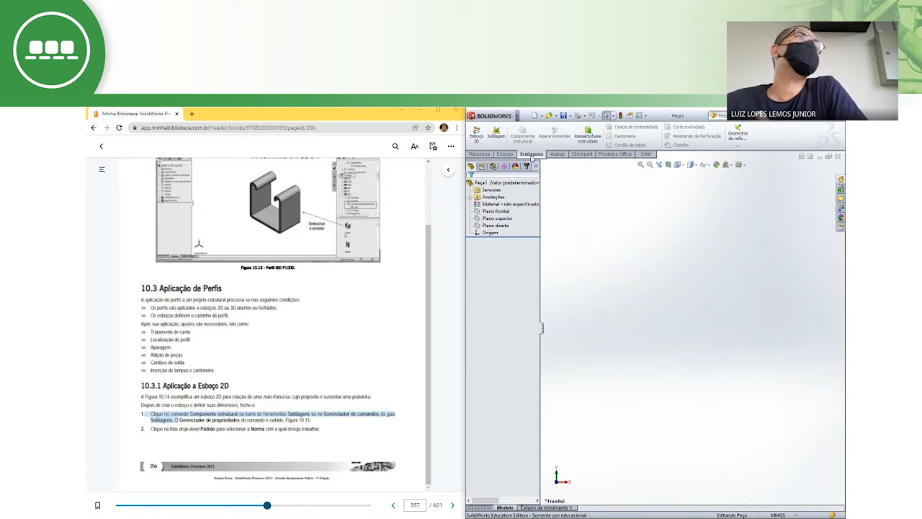
# Start a new 3D sketch from the weldment tools and select it in the feature tree
pyautogui.click(478, 139)
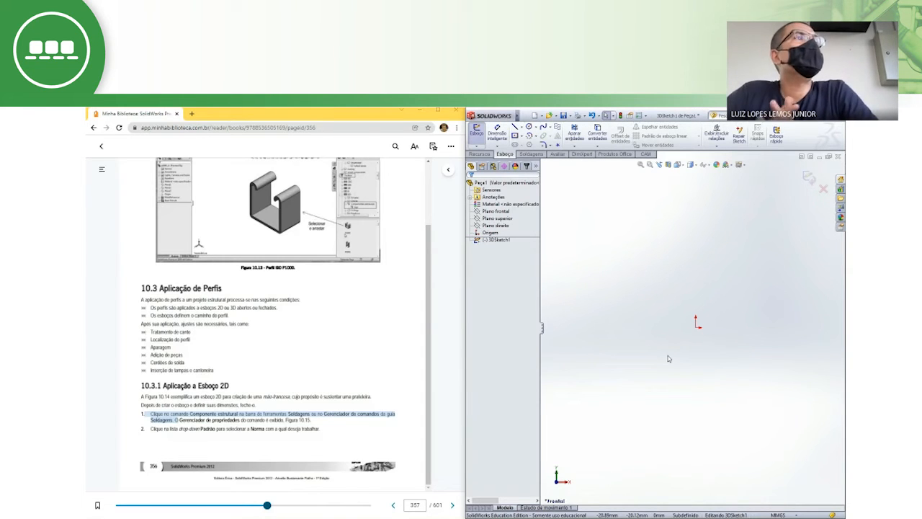
pyautogui.click(491, 240)
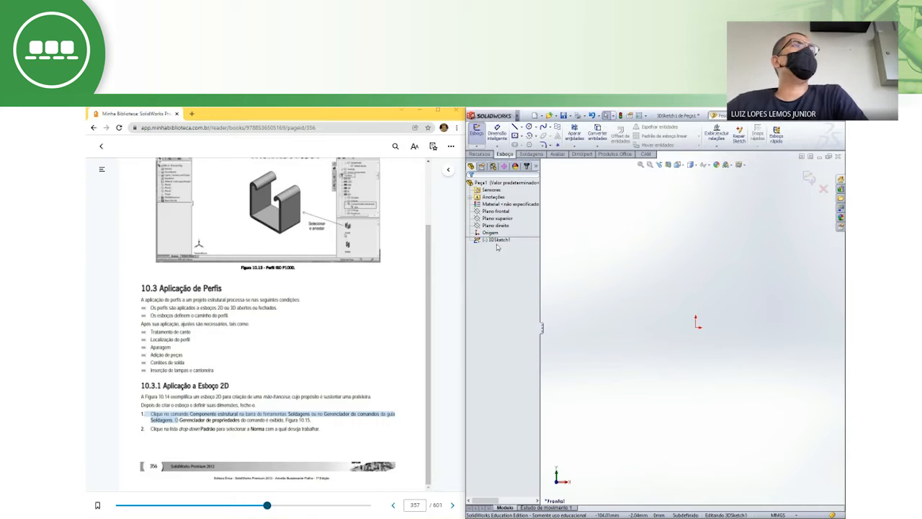
pyautogui.click(497, 247)
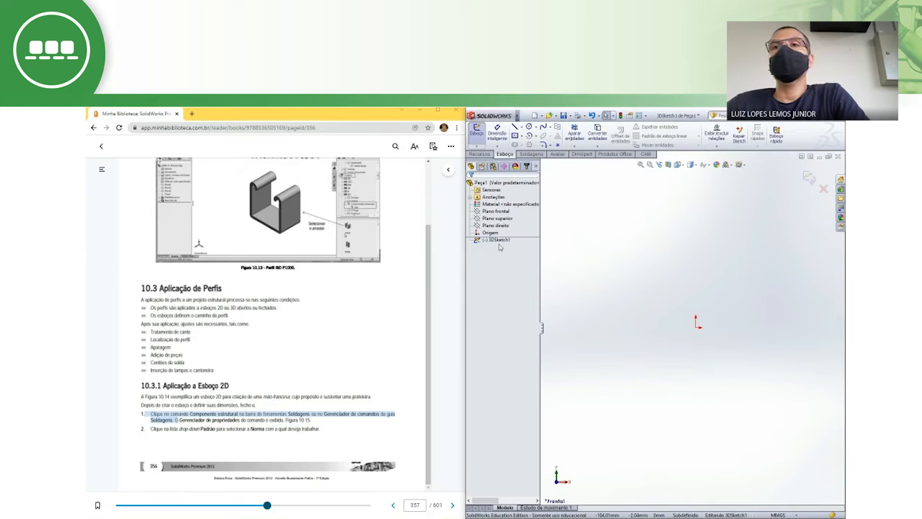
pyautogui.click(498, 242)
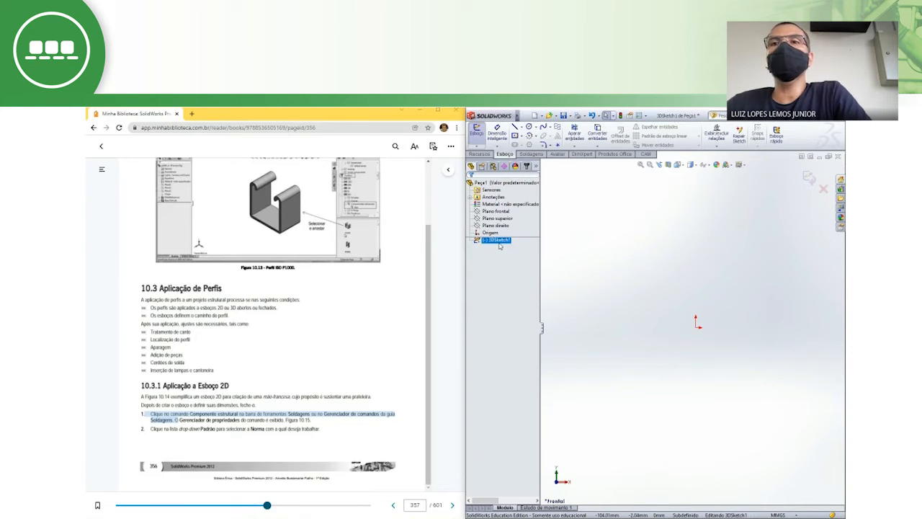
pyautogui.click(497, 247)
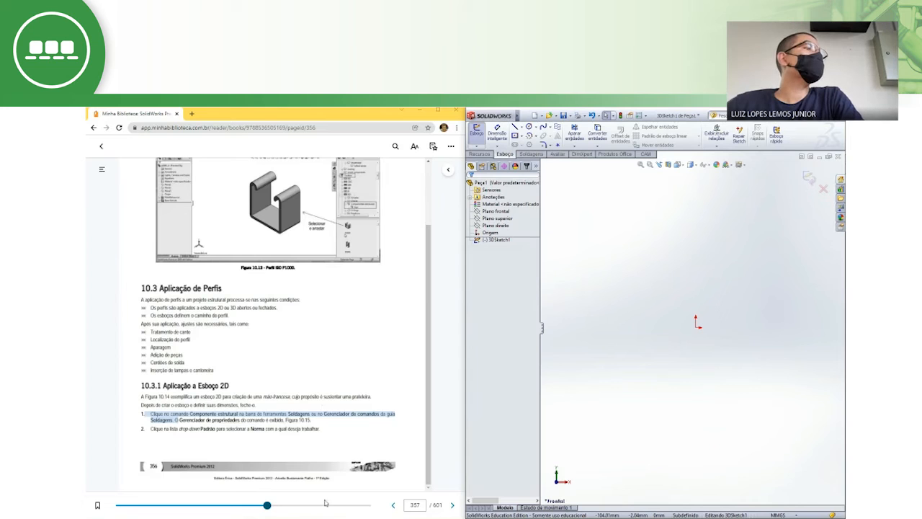
# Switch to the e-book, go to page 358 and enlarge it until the whole dimensioned sketch in Figura 10.14 is readable
pyautogui.click(451, 505)
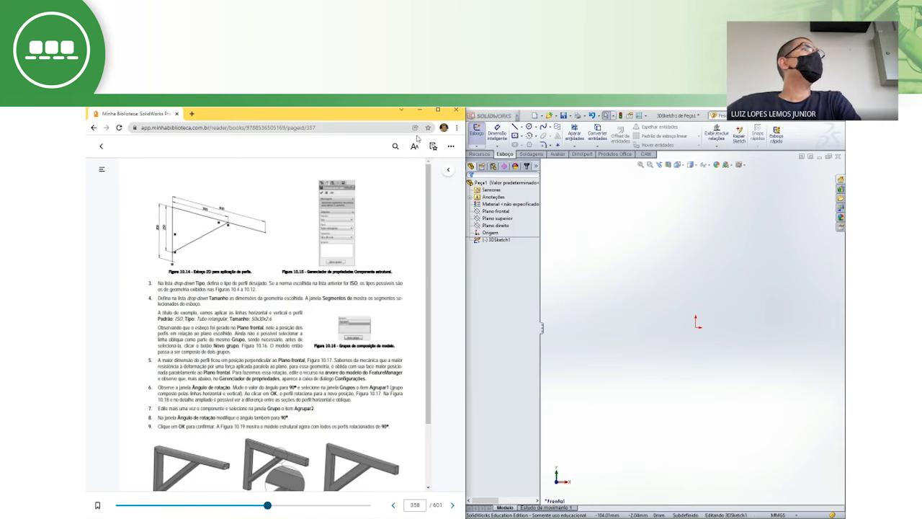
pyautogui.click(450, 146)
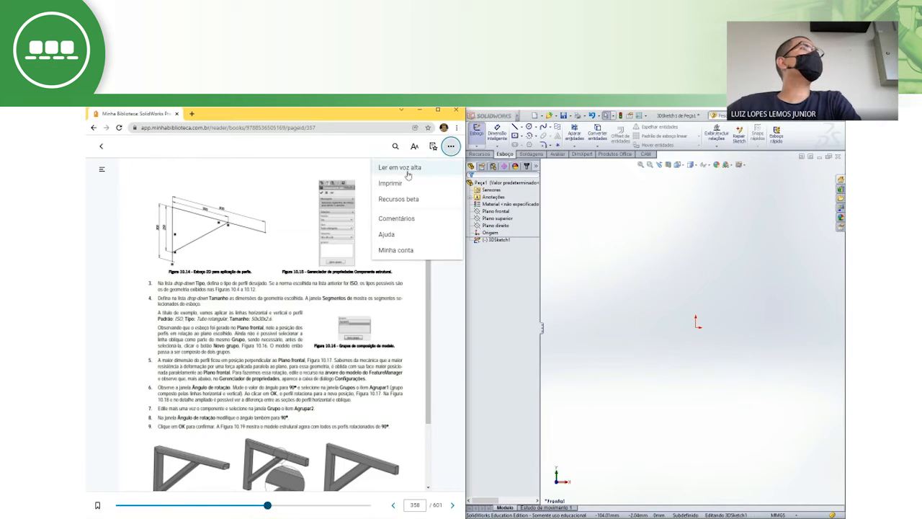
pyautogui.click(415, 147)
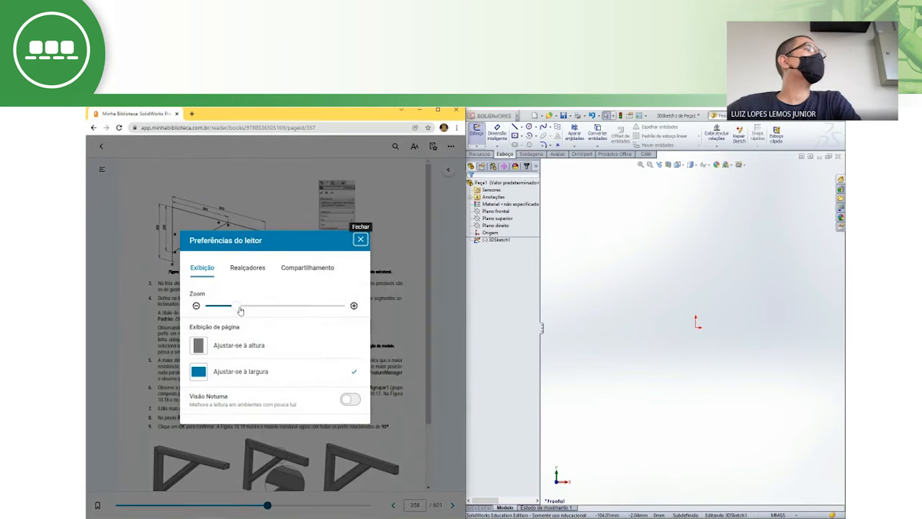
pyautogui.moveTo(237, 306); pyautogui.dragTo(283, 309)
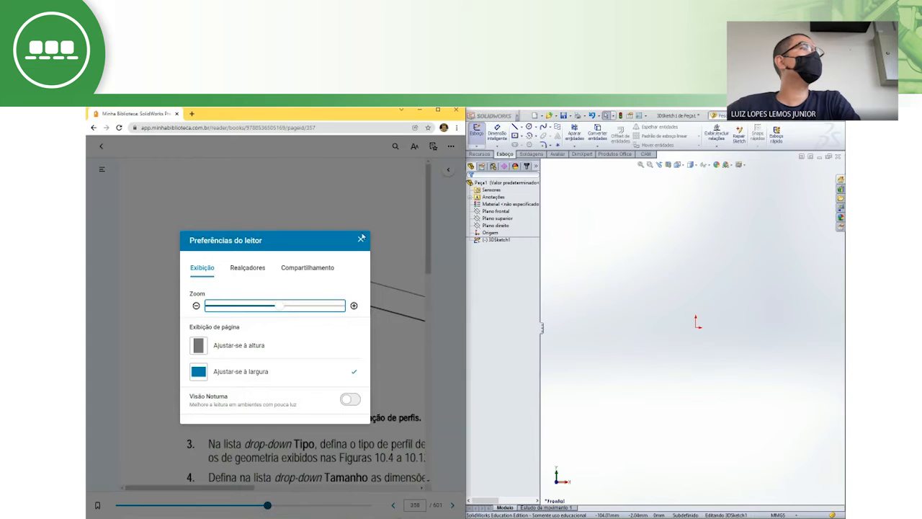
pyautogui.click(360, 239)
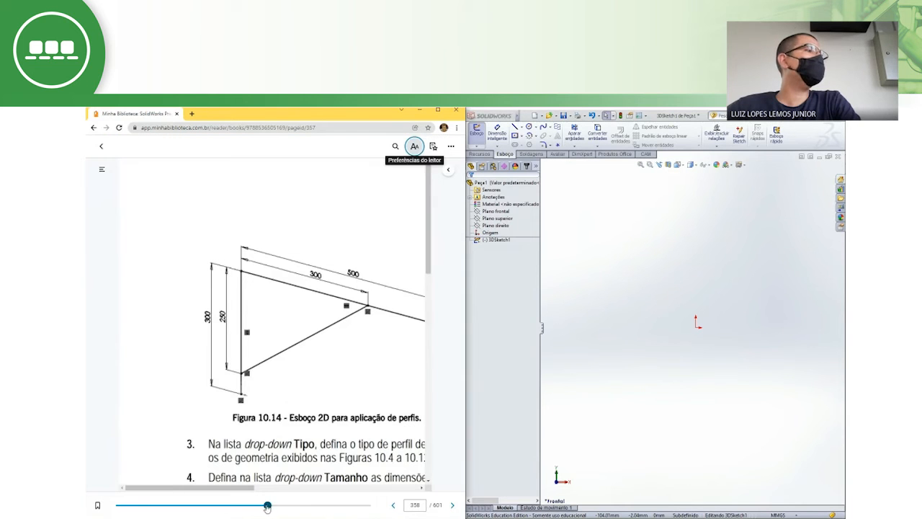
pyautogui.moveTo(247, 488); pyautogui.dragTo(276, 495)
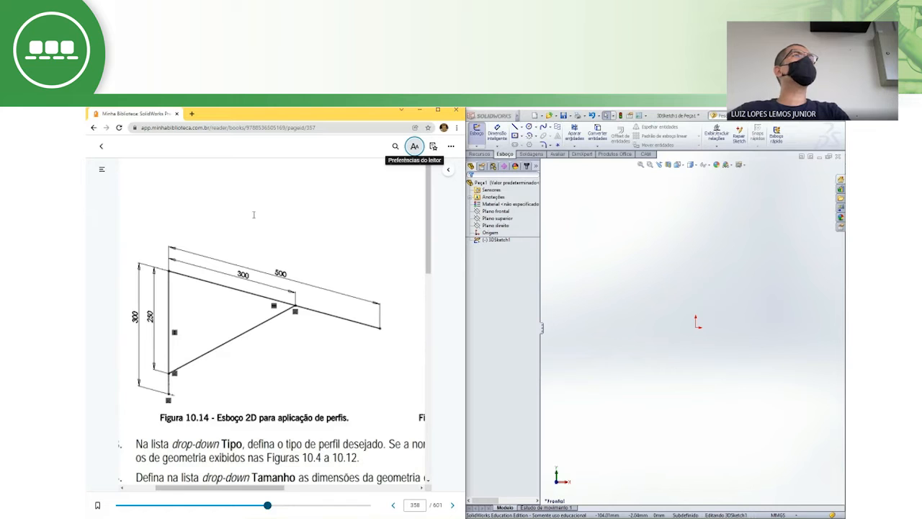
# Sketch a vertical line about 300 mm up from the origin and a horizontal line about 535 mm long from its upper end
pyautogui.click(515, 127)
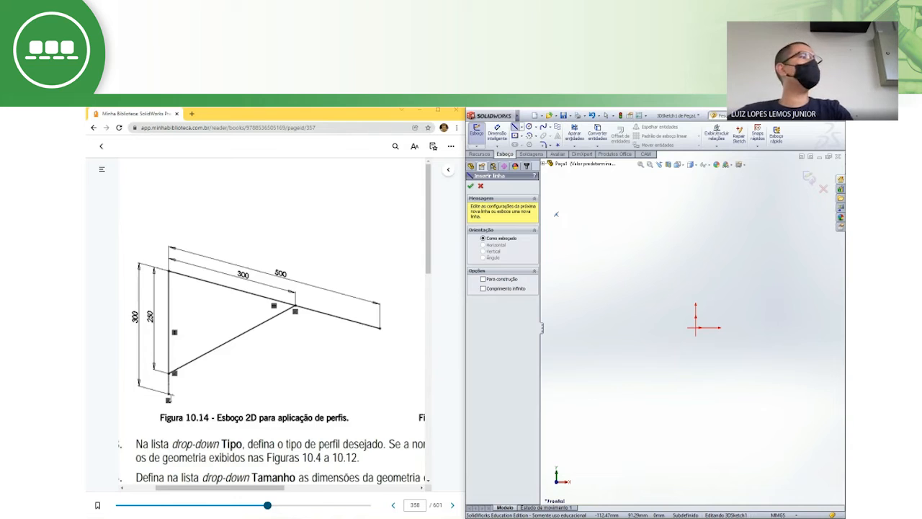
pyautogui.click(696, 328)
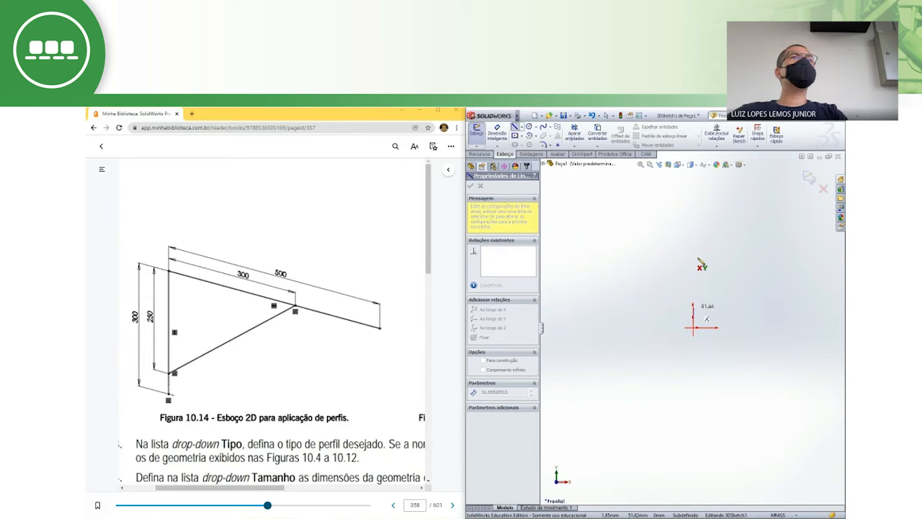
pyautogui.click(694, 214)
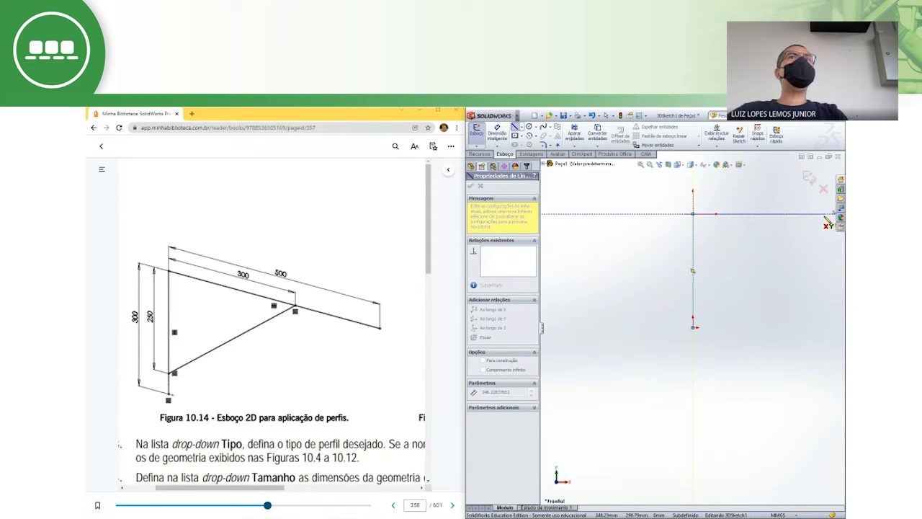
pyautogui.scroll(4, 825, 217)
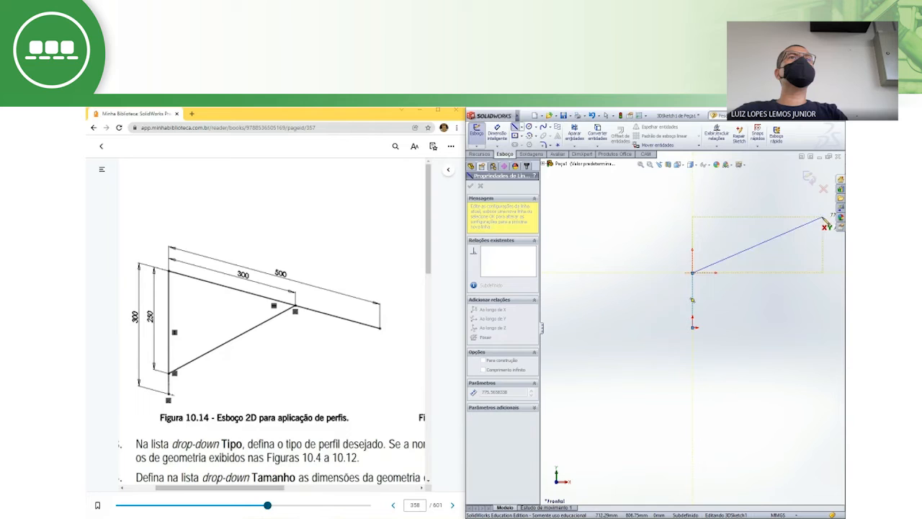
pyautogui.click(790, 273)
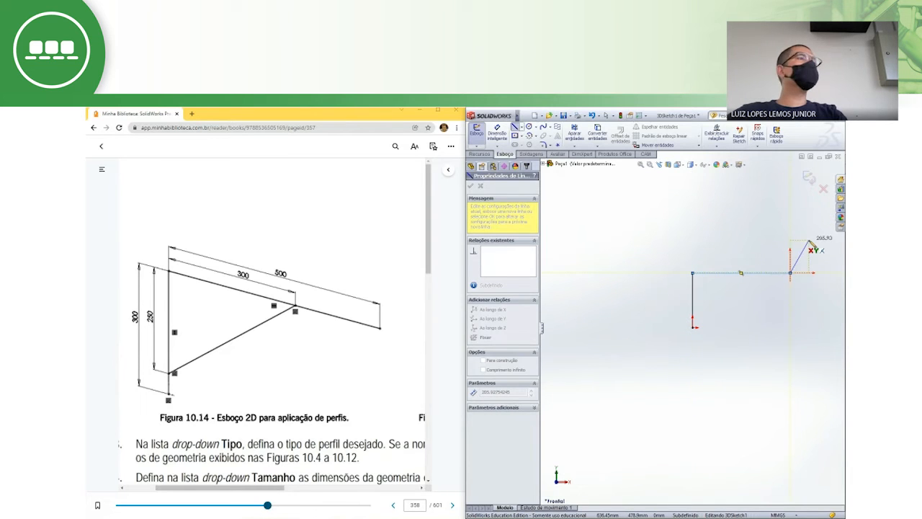
pyautogui.press('Escape')
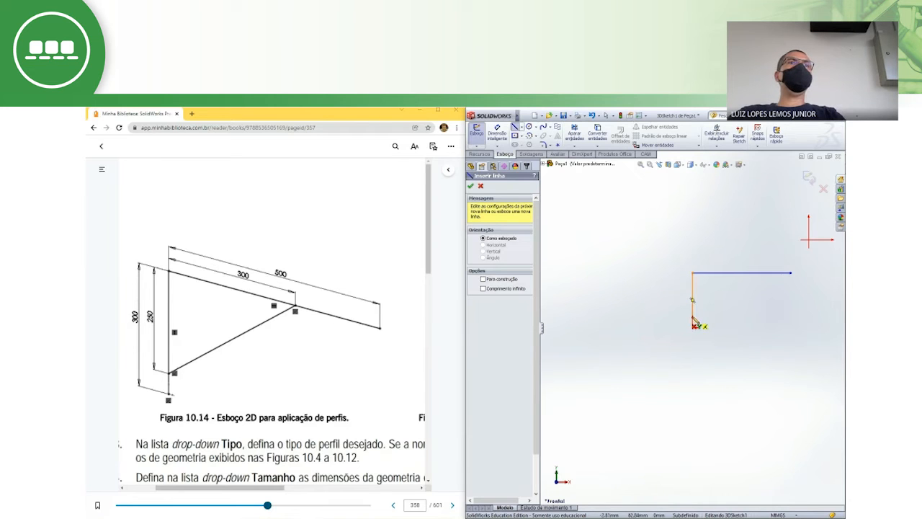
# Sketch a diagonal brace line from near the vertical line's lower end to a point on the horizontal line short of its free end
pyautogui.click(693, 317)
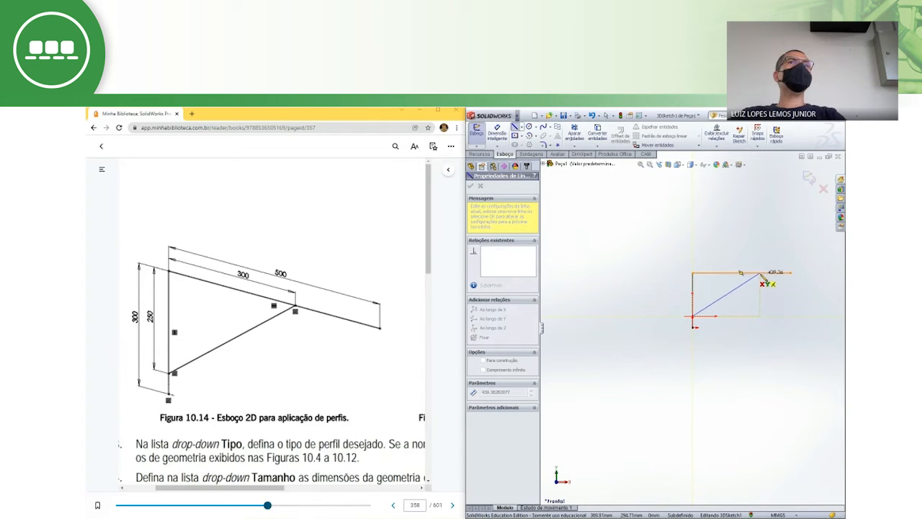
pyautogui.click(764, 274)
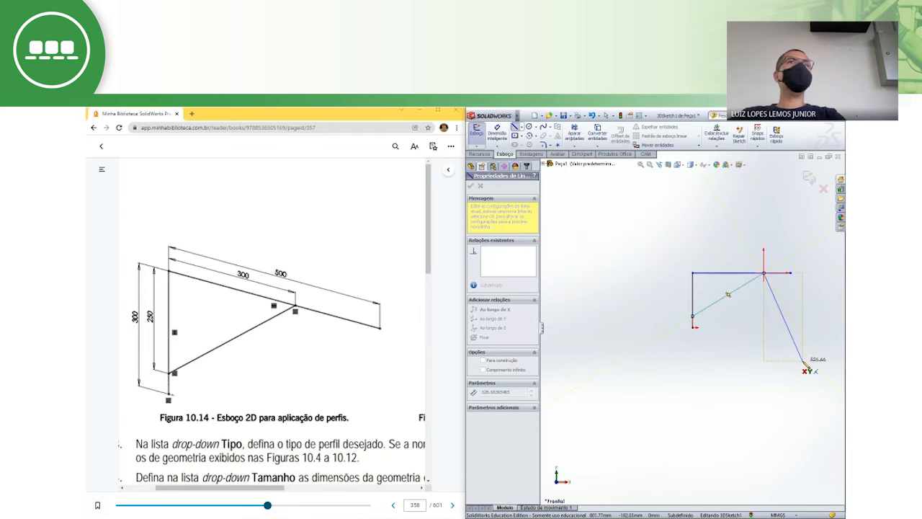
pyautogui.press('Escape')
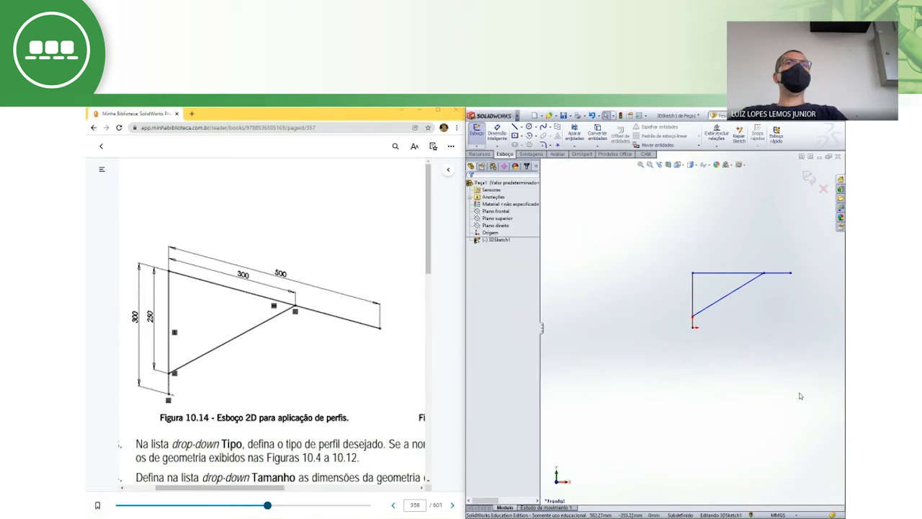
# Dimension the upper horizontal line to 500 mm with Dimensão inteligente, placing the dimension above it
pyautogui.moveTo(800, 396); pyautogui.dragTo(803, 359, button='right')
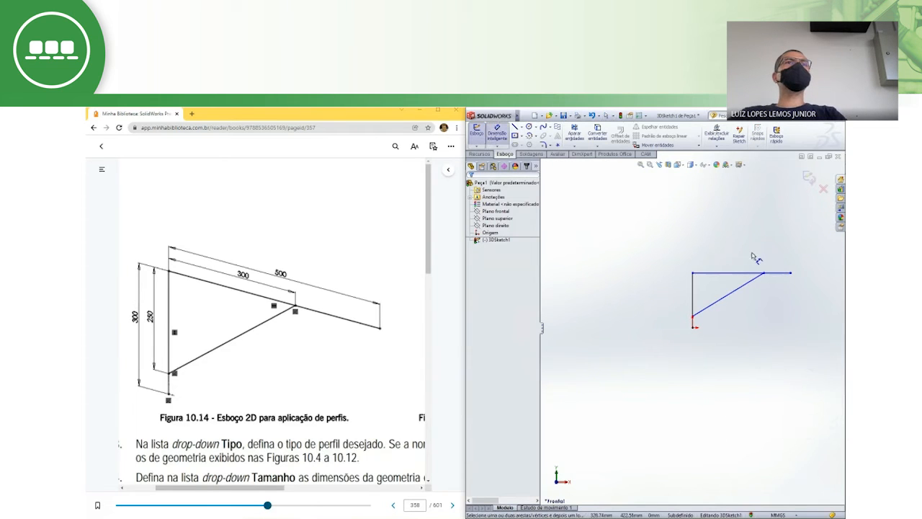
pyautogui.click(753, 274)
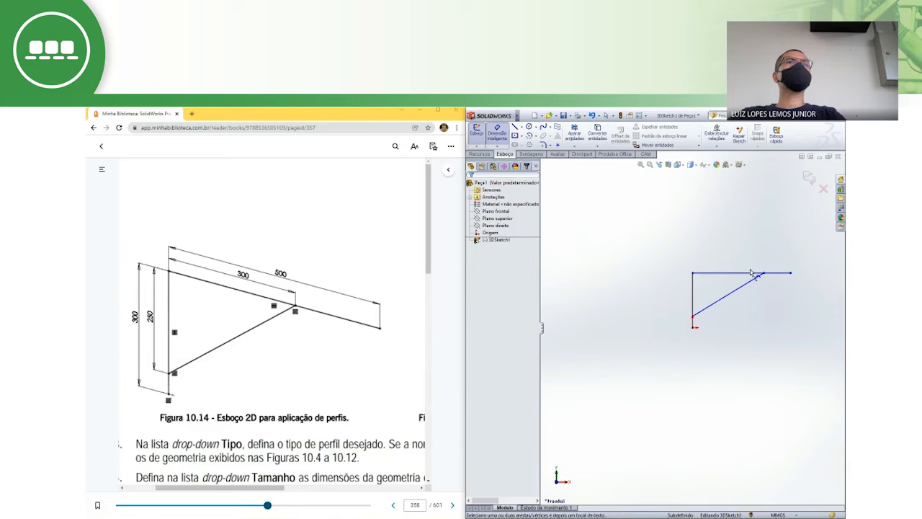
pyautogui.click(752, 257)
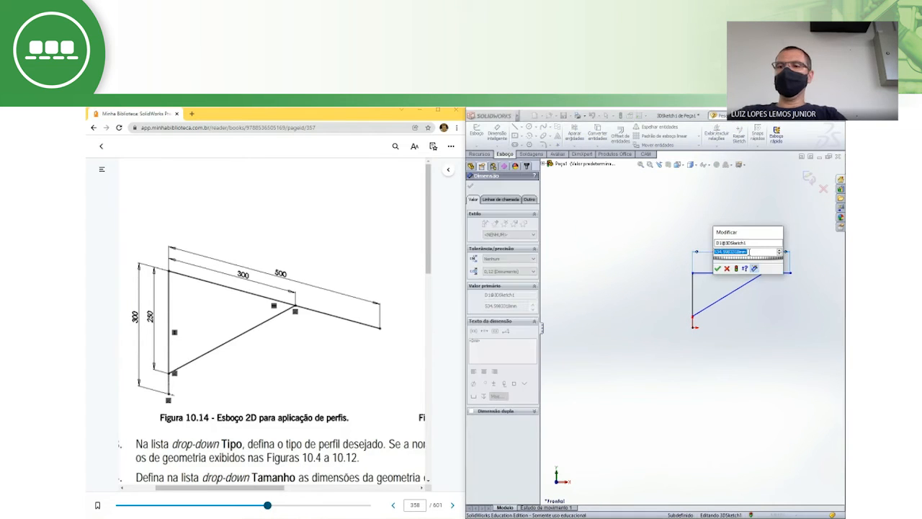
pyautogui.write('500')
pyautogui.press('Return')
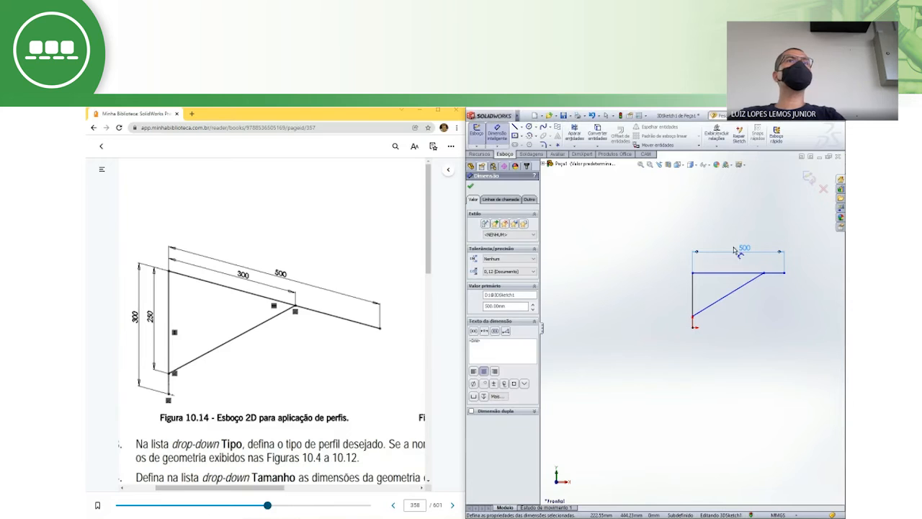
# Dimension the bracket's vertical line to 300 mm, placing the dimension outside the sketch
pyautogui.click(694, 295)
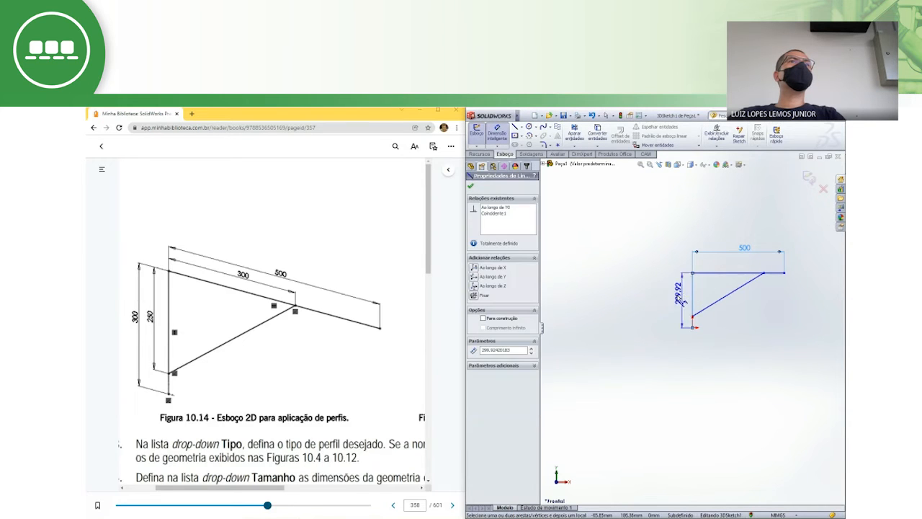
pyautogui.click(671, 301)
pyautogui.write('3')
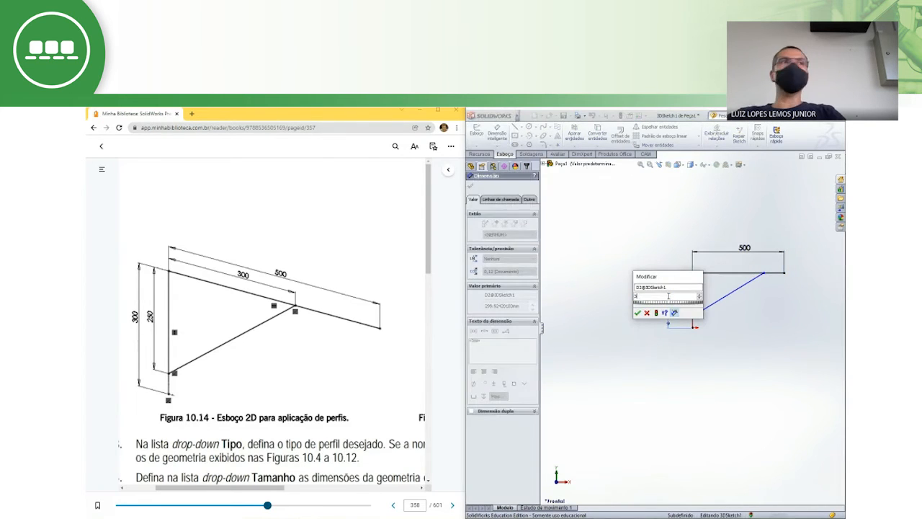
pyautogui.write('00')
pyautogui.press('Return')
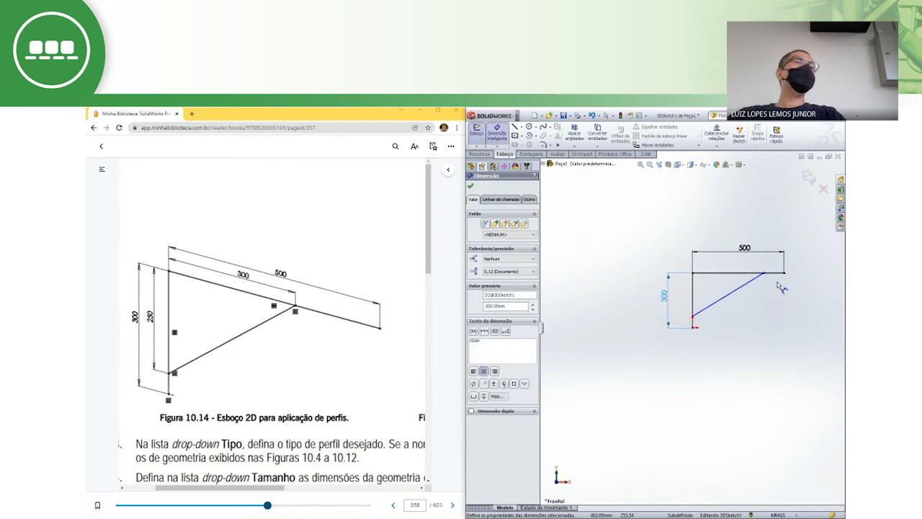
# Dimension the vertical distance between the horizontal line and the brace's lower endpoint to 250 mm
pyautogui.click(742, 275)
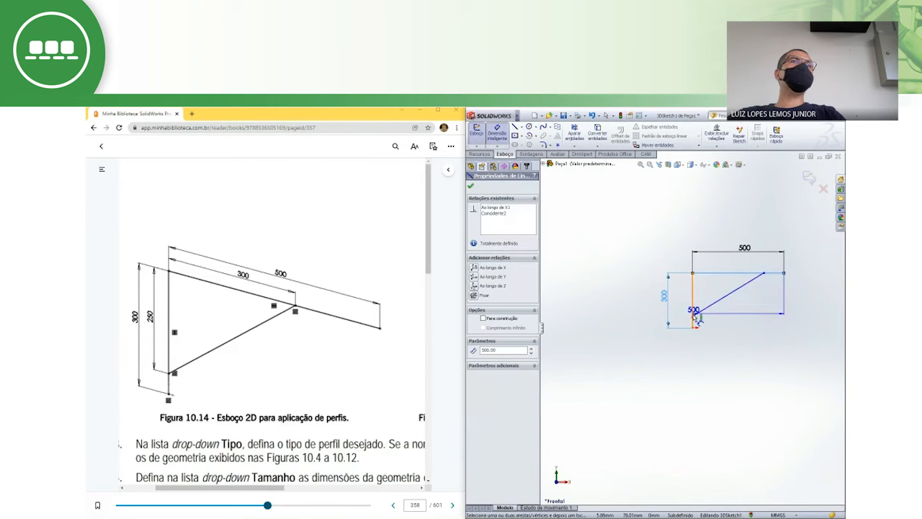
pyautogui.click(692, 315)
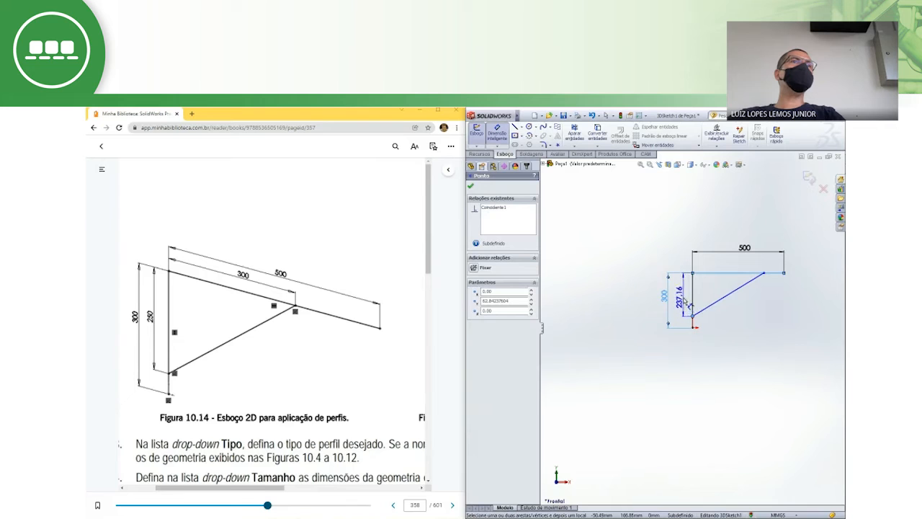
pyautogui.click(686, 299)
pyautogui.write('25')
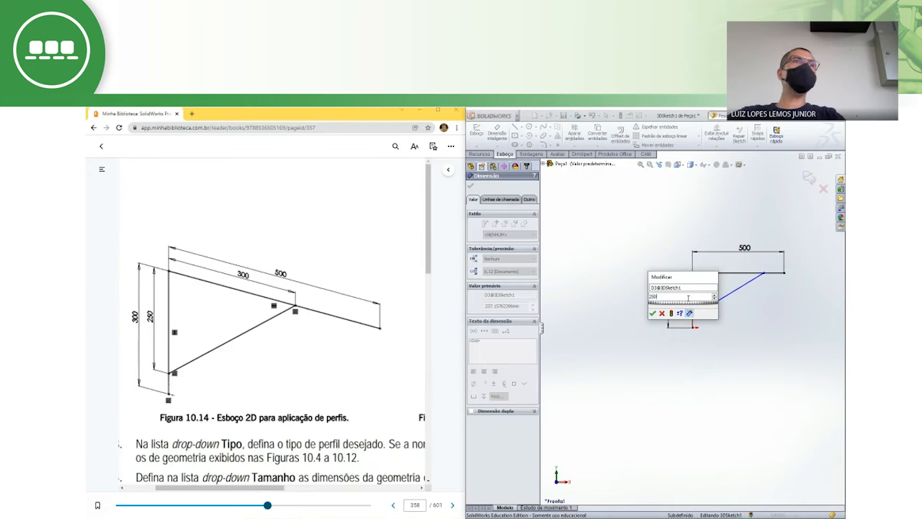
pyautogui.write('0')
pyautogui.press('Return')
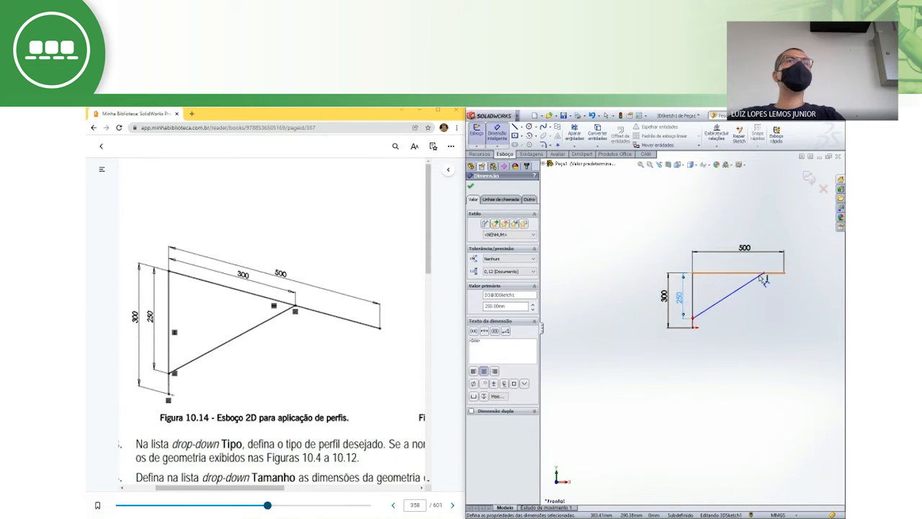
# Examine the brace's upper endpoint up close and the bracket's corner point for their existing sketch relations
pyautogui.scroll(-5, 761, 280)
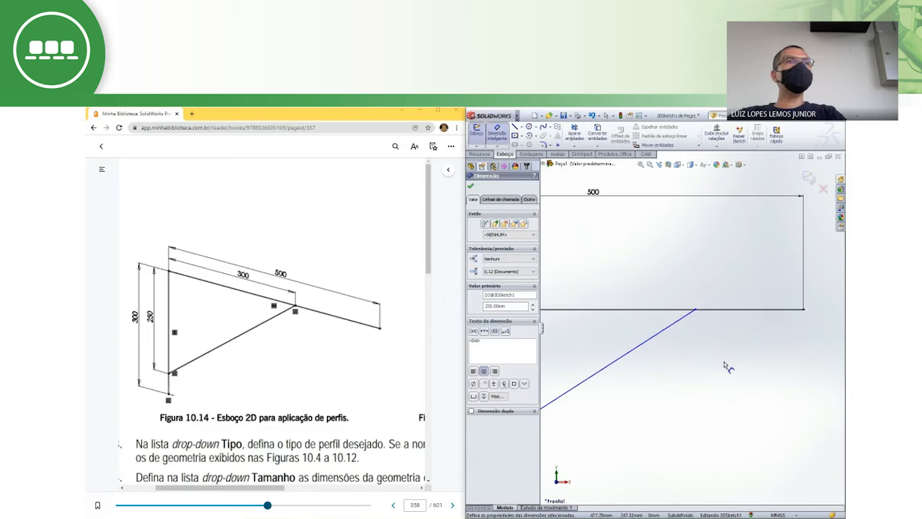
pyautogui.press('Escape')
pyautogui.moveTo(696, 311); pyautogui.dragTo(708, 326)
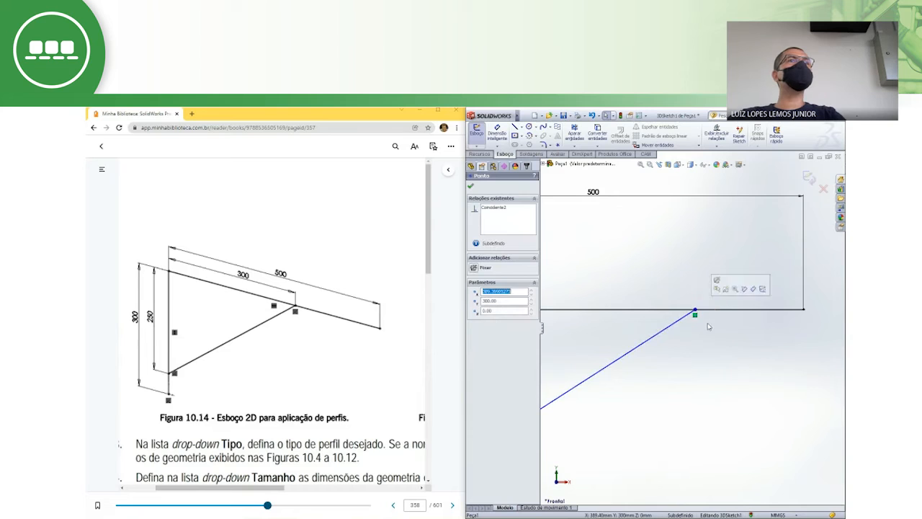
pyautogui.scroll(5, 719, 354)
pyautogui.moveTo(739, 403); pyautogui.dragTo(742, 375, button='right')
pyautogui.scroll(4, 755, 398)
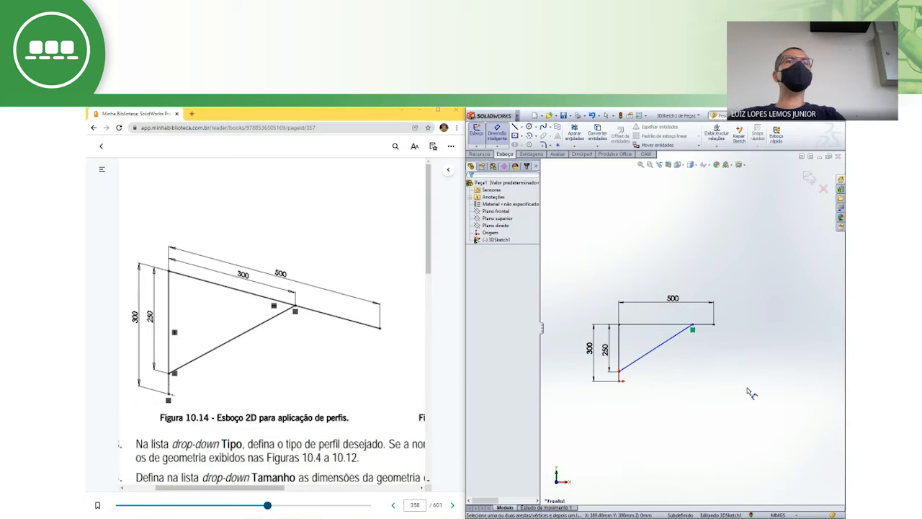
pyautogui.moveTo(749, 393); pyautogui.dragTo(748, 361, button='right')
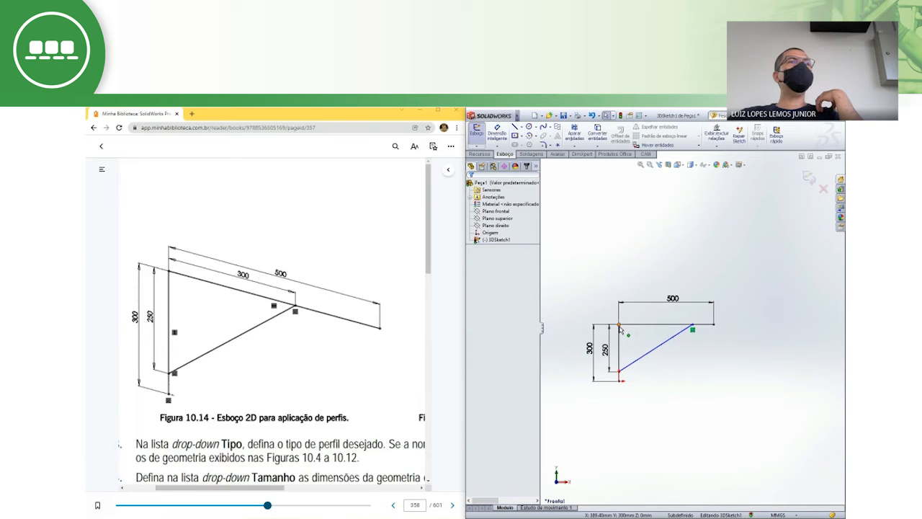
pyautogui.click(621, 327)
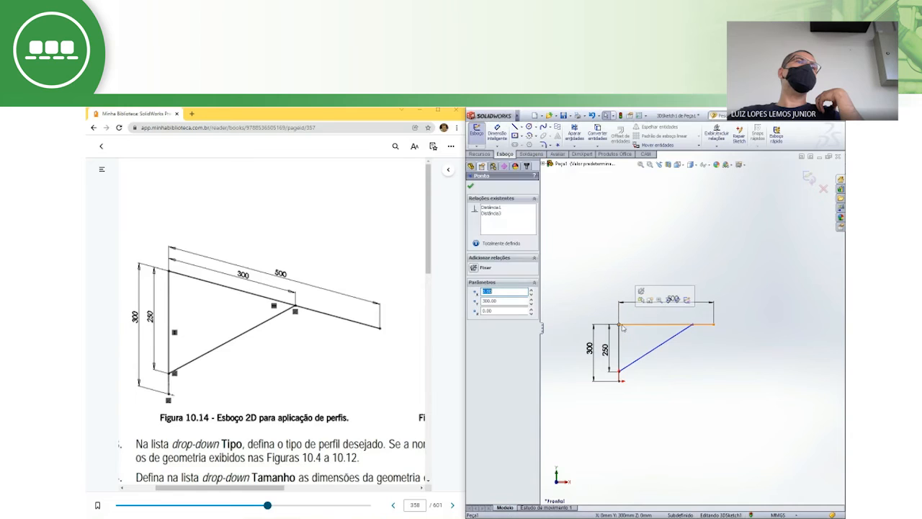
pyautogui.click(694, 326)
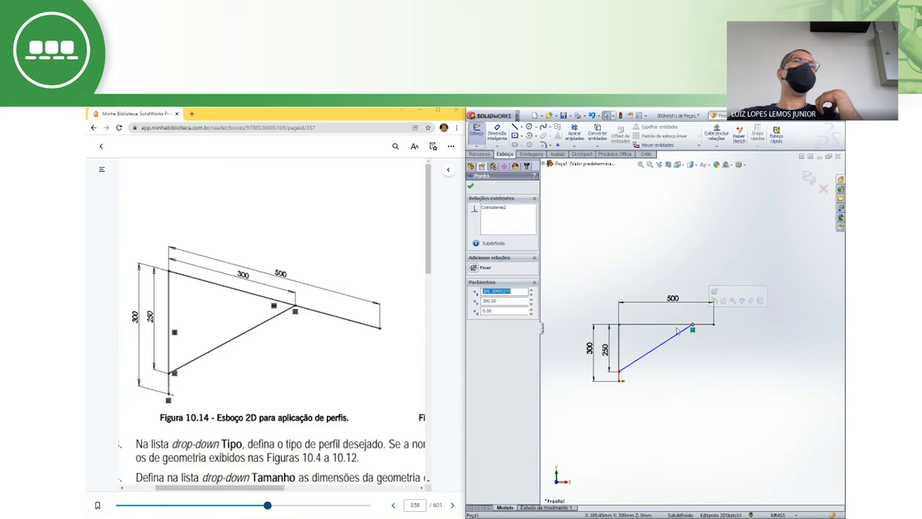
# Dimension the horizontal distance from the vertical line to the brace's upper endpoint to 300 mm, placed below the 500 mm dimension
pyautogui.moveTo(713, 390); pyautogui.dragTo(719, 364, button='right')
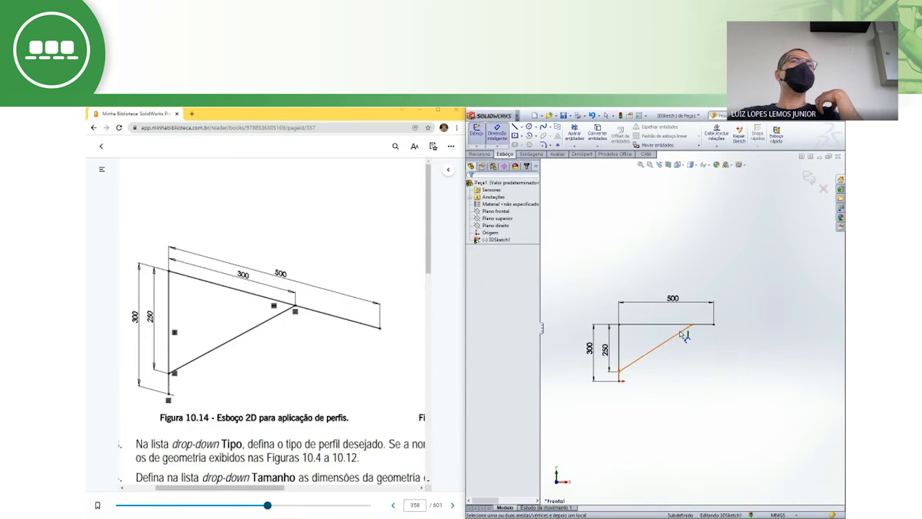
pyautogui.click(621, 348)
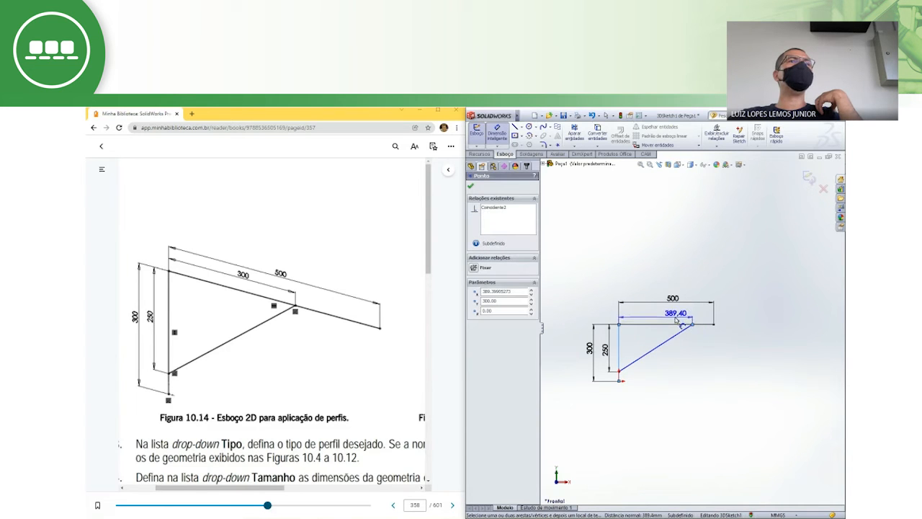
pyautogui.click(667, 317)
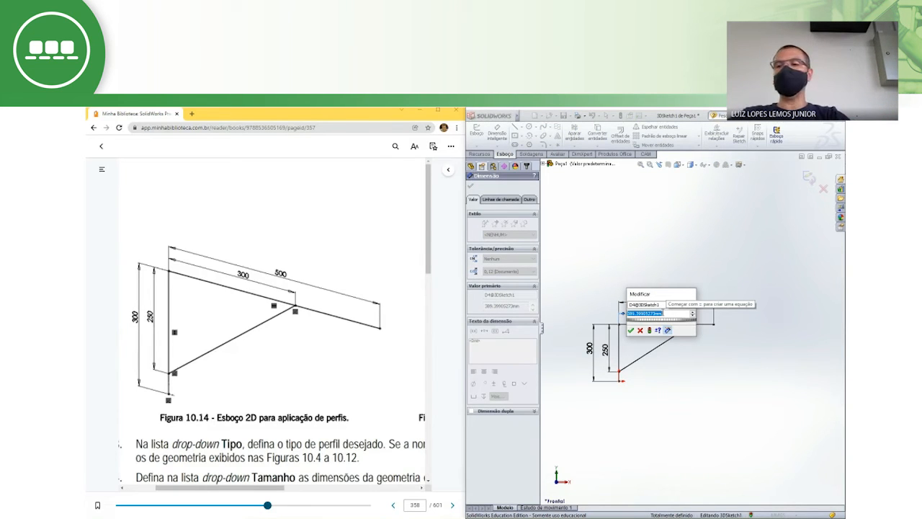
pyautogui.write('300')
pyautogui.press('Return')
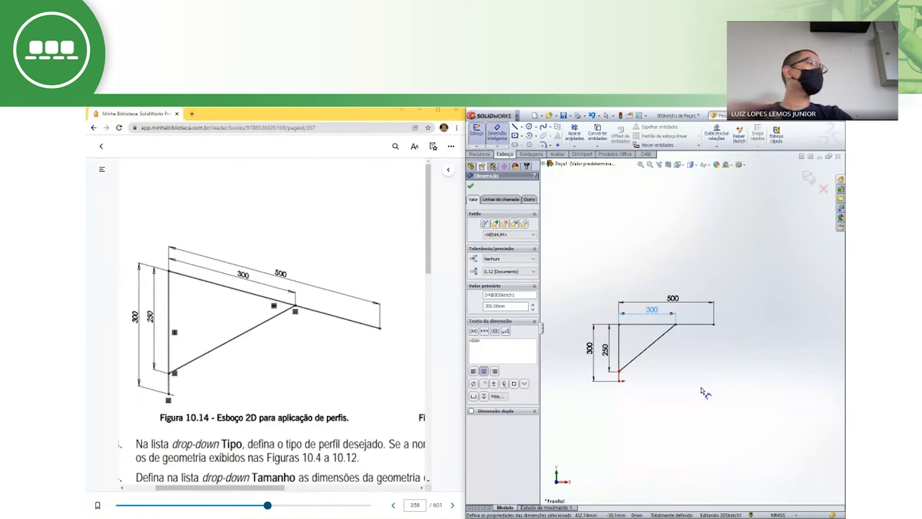
# Bring the e-book's profile instructions below Figura 10.14 into view and exit the 3D sketch in SolidWorks
pyautogui.moveTo(248, 488); pyautogui.dragTo(218, 490)
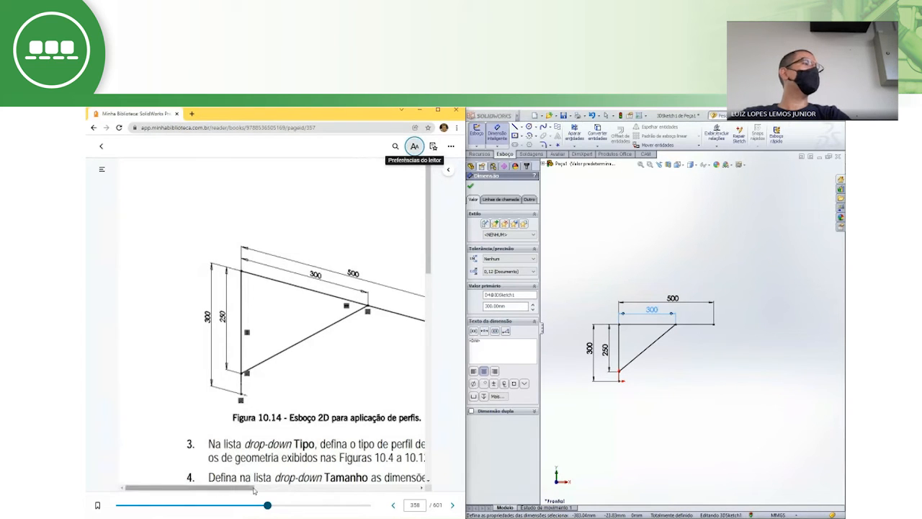
pyautogui.moveTo(236, 489)
pyautogui.mouseDown()
pyautogui.moveTo(334, 483)
pyautogui.moveTo(252, 487)
pyautogui.mouseUp()
pyautogui.scroll(-3, 274, 324)
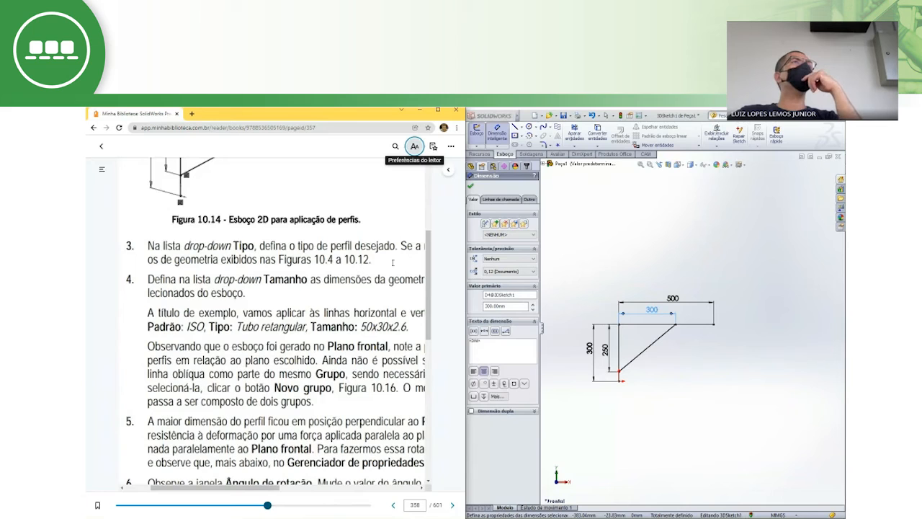
pyautogui.click(531, 154)
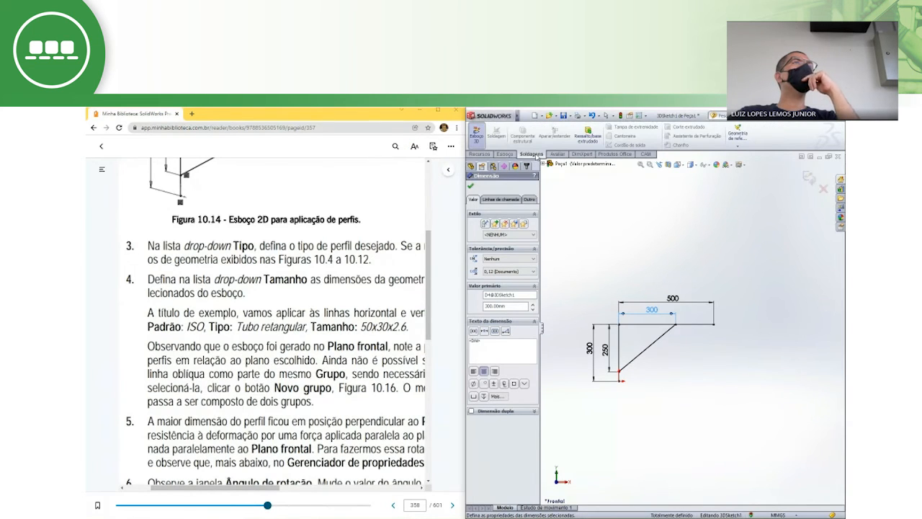
pyautogui.click(482, 141)
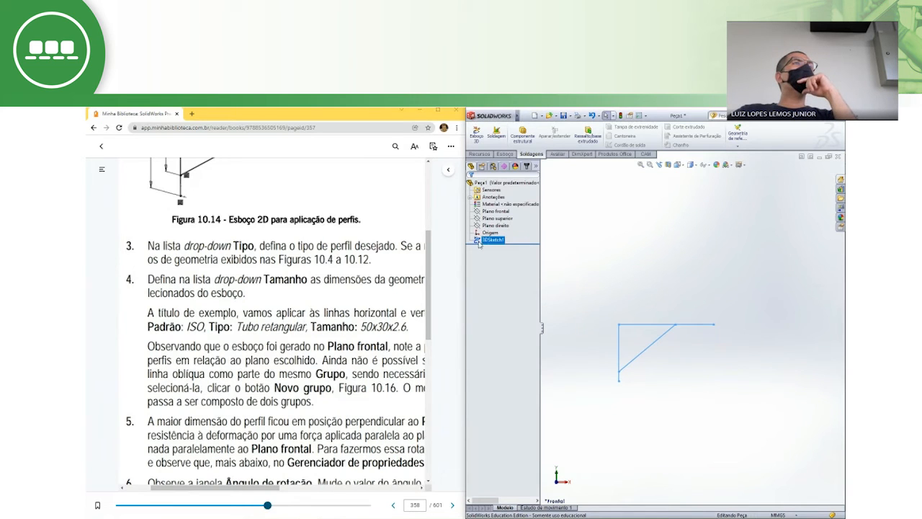
# Start a Componente estrutural with Padrão iso, Tipo tubo retangular and Tamanho 50 x 30 x 2.6, following Figura 10.15
pyautogui.click(523, 137)
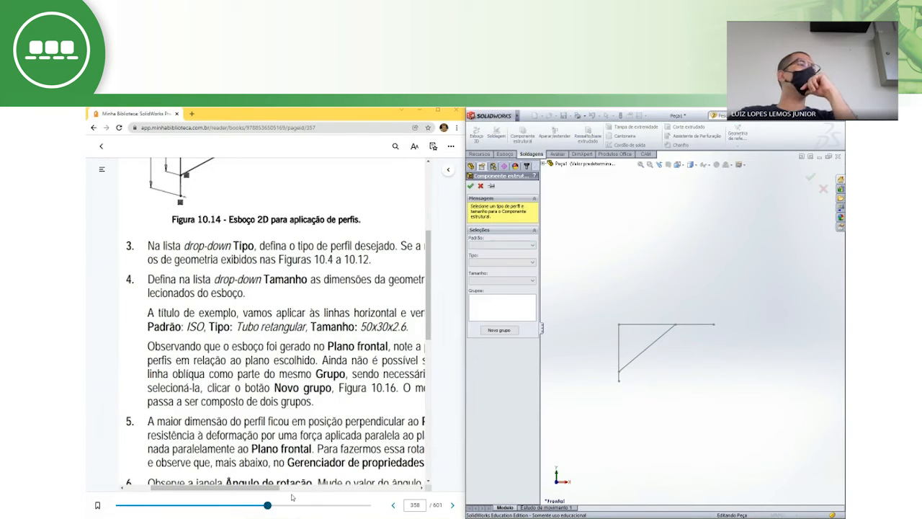
pyautogui.moveTo(268, 489); pyautogui.dragTo(389, 491)
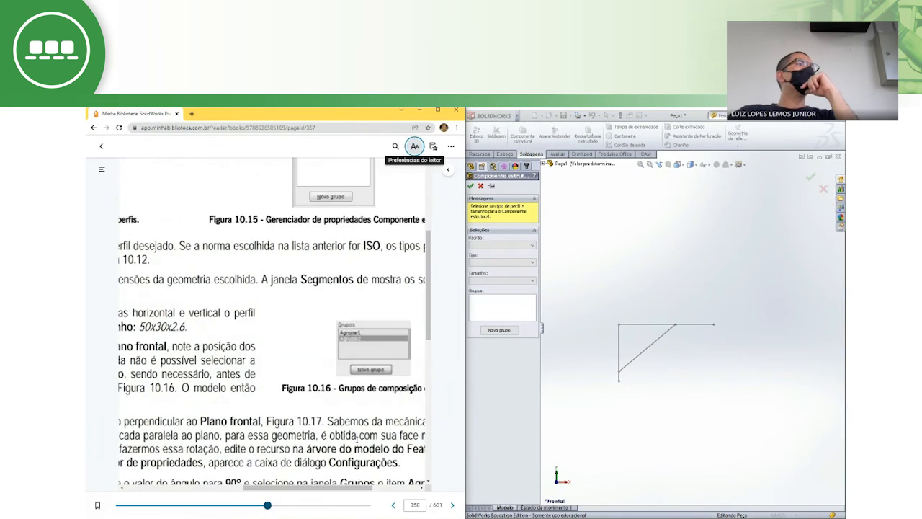
pyautogui.scroll(3, 339, 235)
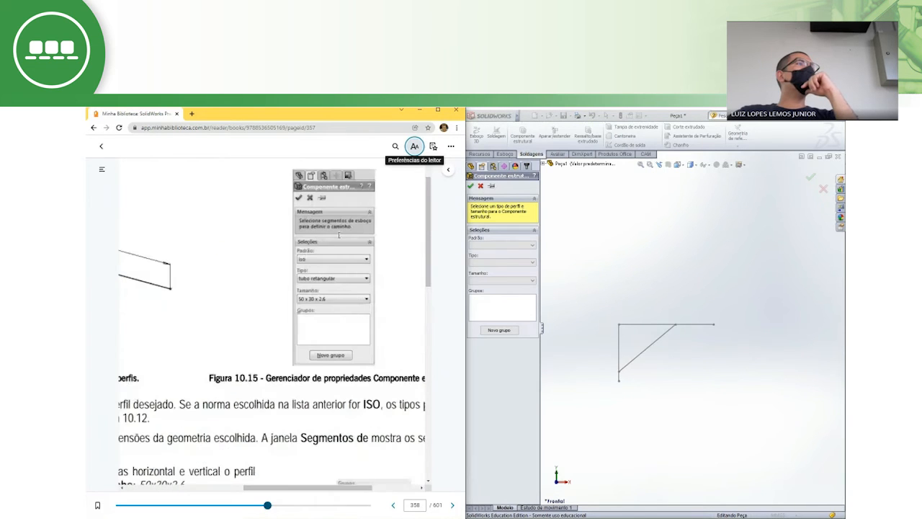
pyautogui.click(505, 246)
pyautogui.click(507, 261)
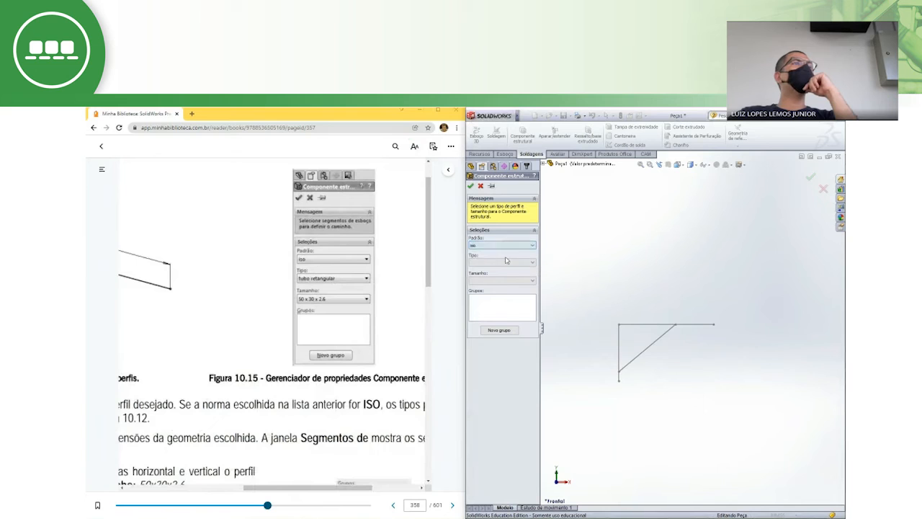
pyautogui.click(506, 263)
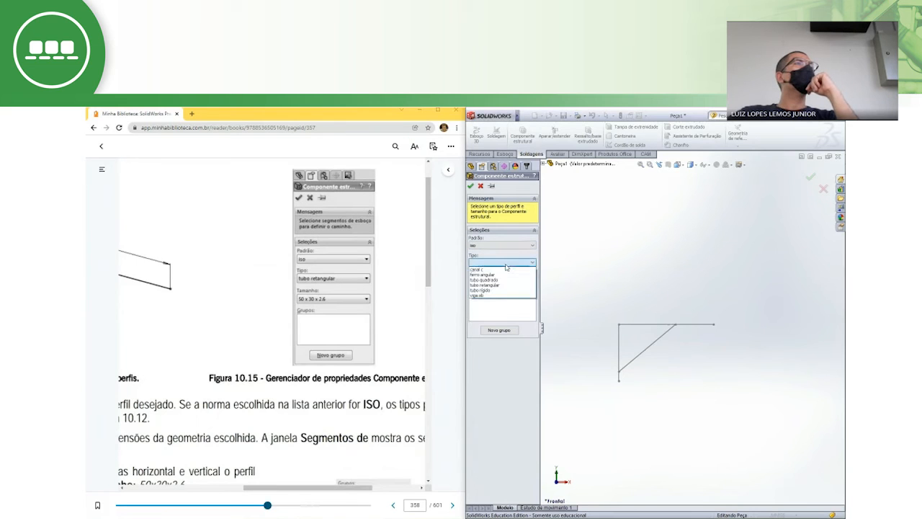
pyautogui.click(504, 285)
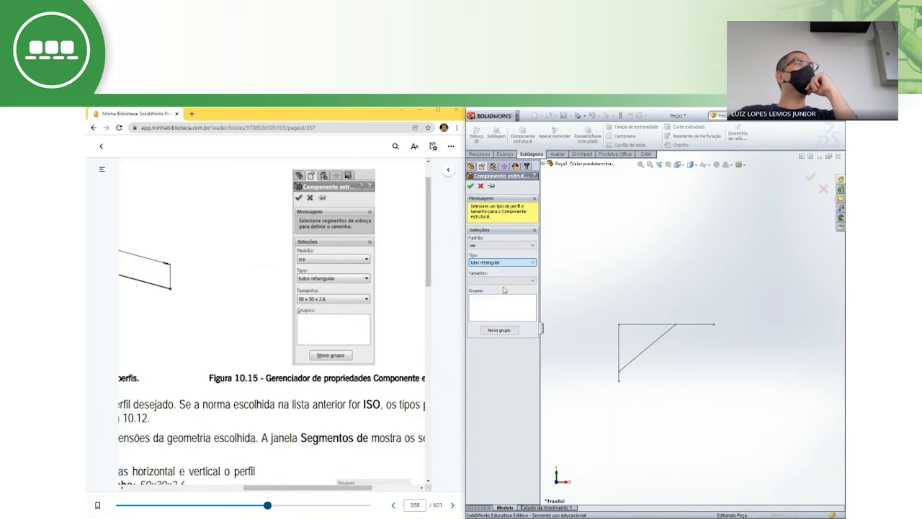
pyautogui.click(503, 280)
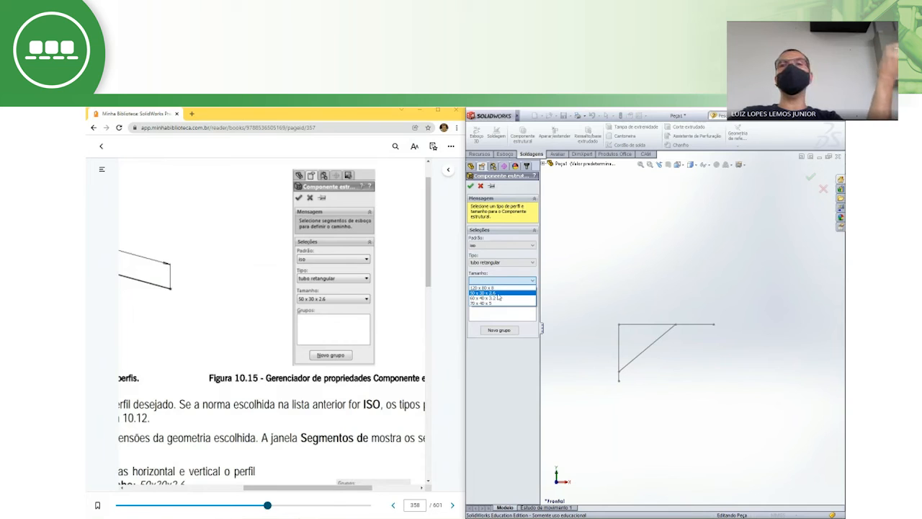
pyautogui.click(498, 294)
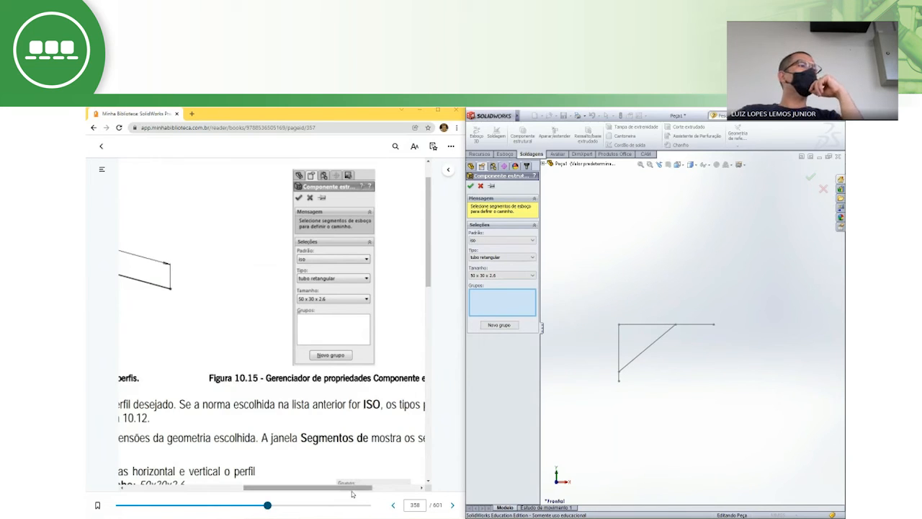
# Reduce the e-book page to its full width and read the instructions on profile size and groups from item 4 onward
pyautogui.moveTo(353, 488); pyautogui.dragTo(258, 500)
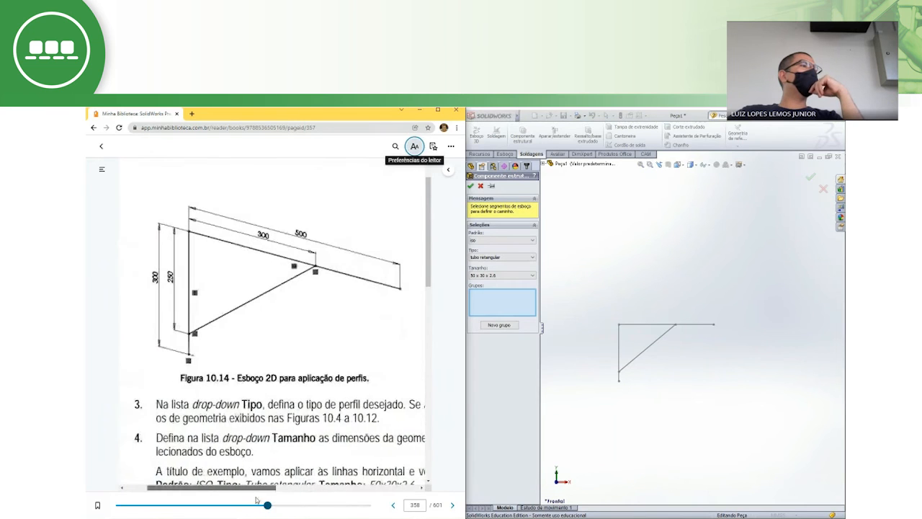
pyautogui.scroll(-3, 296, 427)
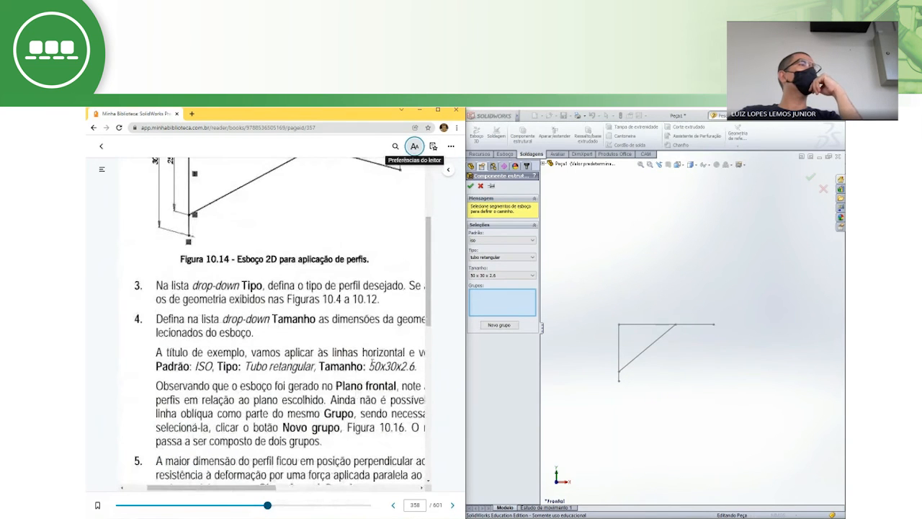
pyautogui.click(415, 146)
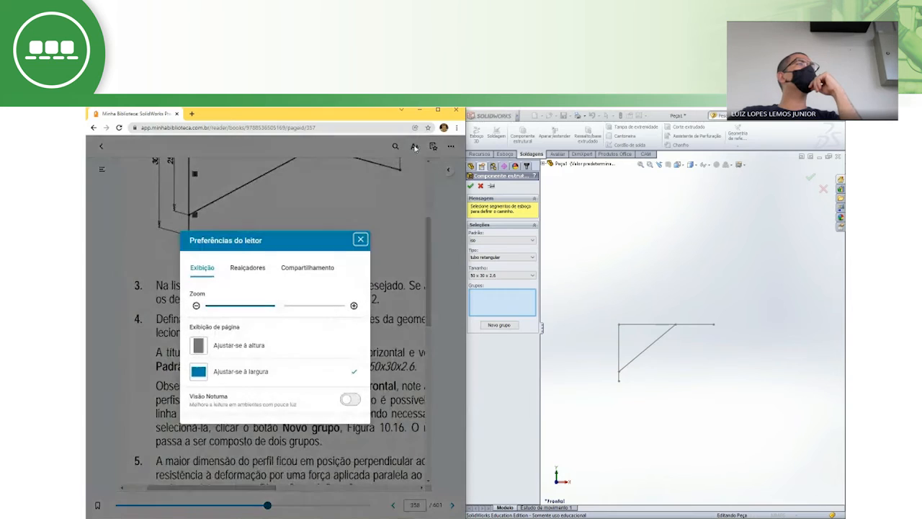
pyautogui.click(360, 239)
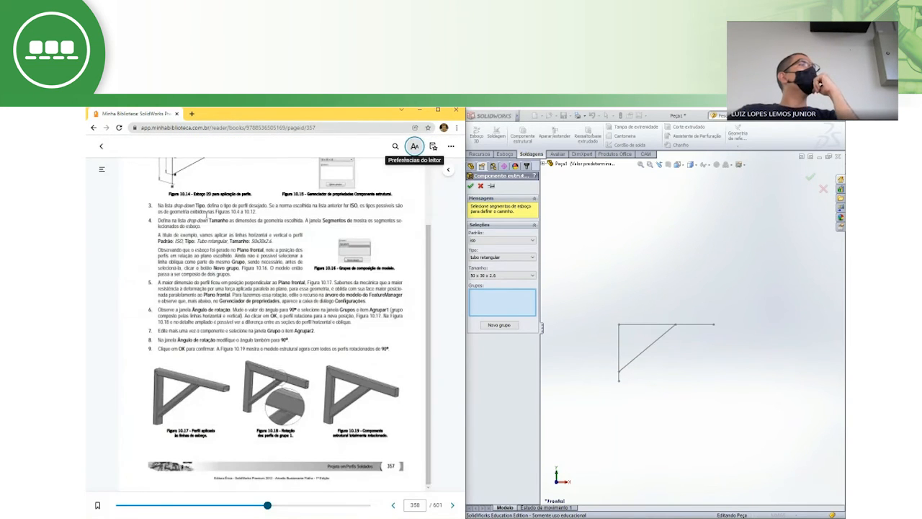
pyautogui.moveTo(172, 221); pyautogui.dragTo(199, 234)
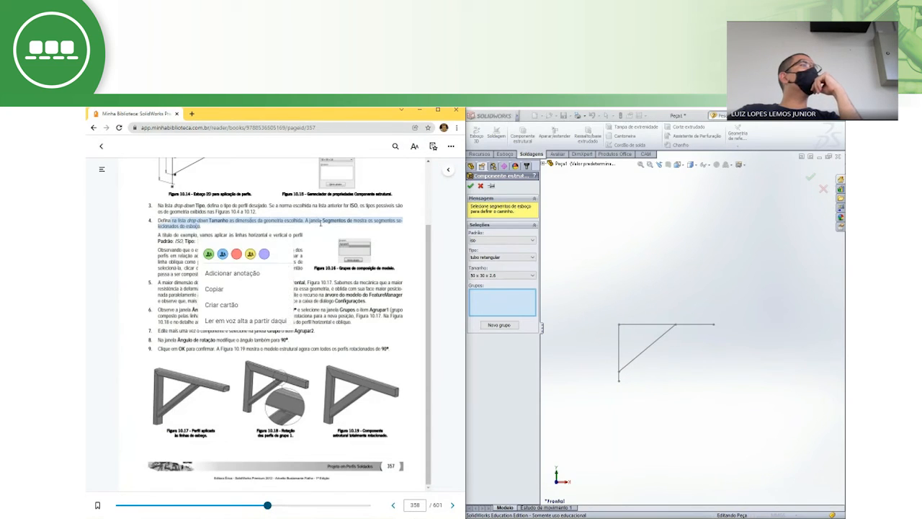
pyautogui.click(288, 204)
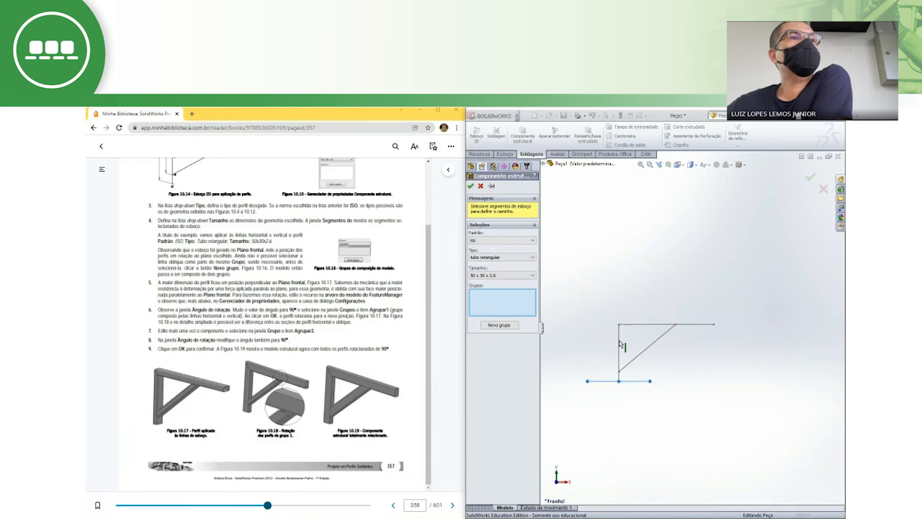
# Assign the vertical and horizontal lines to the first profile group and start a new group for the oblique line
pyautogui.click(621, 346)
pyautogui.click(628, 326)
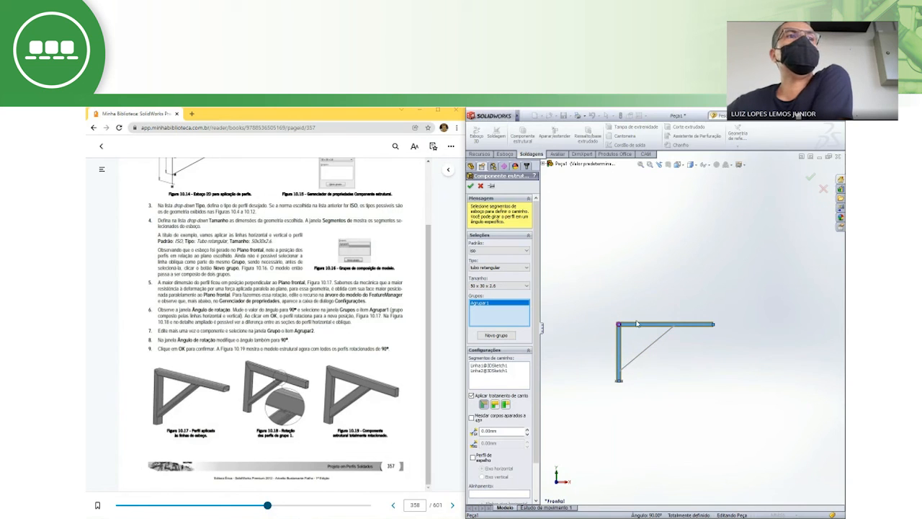
pyautogui.click(497, 336)
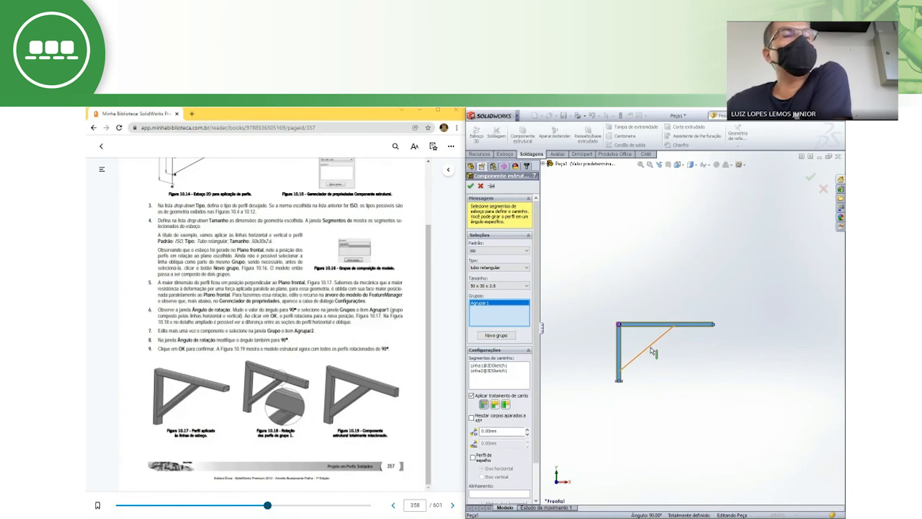